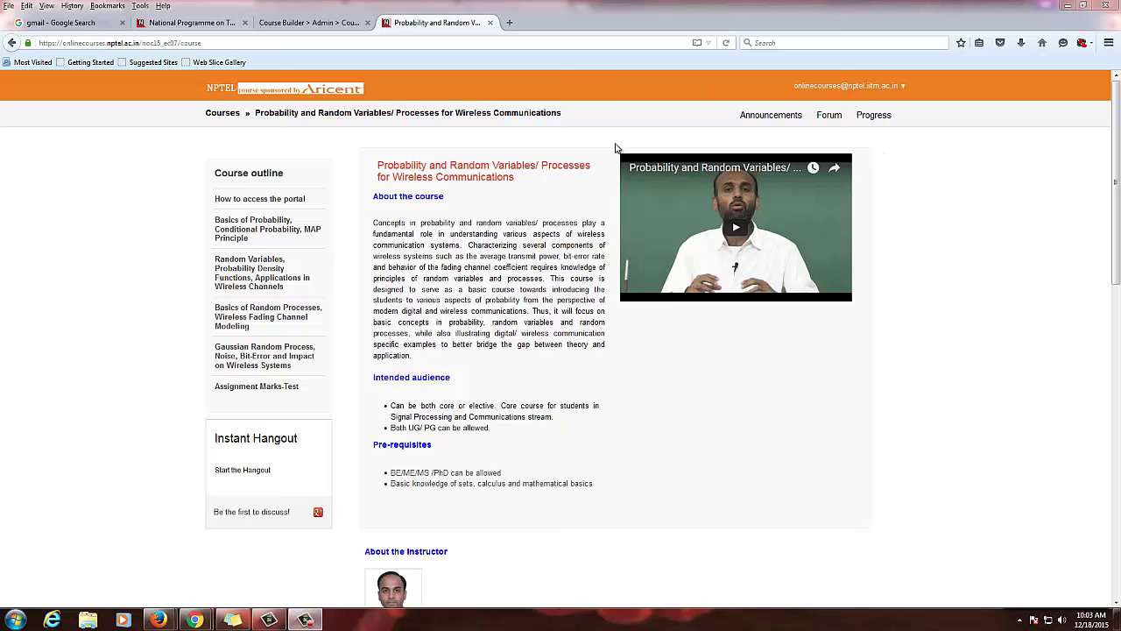
Step: Open the course's Forum link in a new browser tab
right_click(827, 119)
left_click(871, 128)
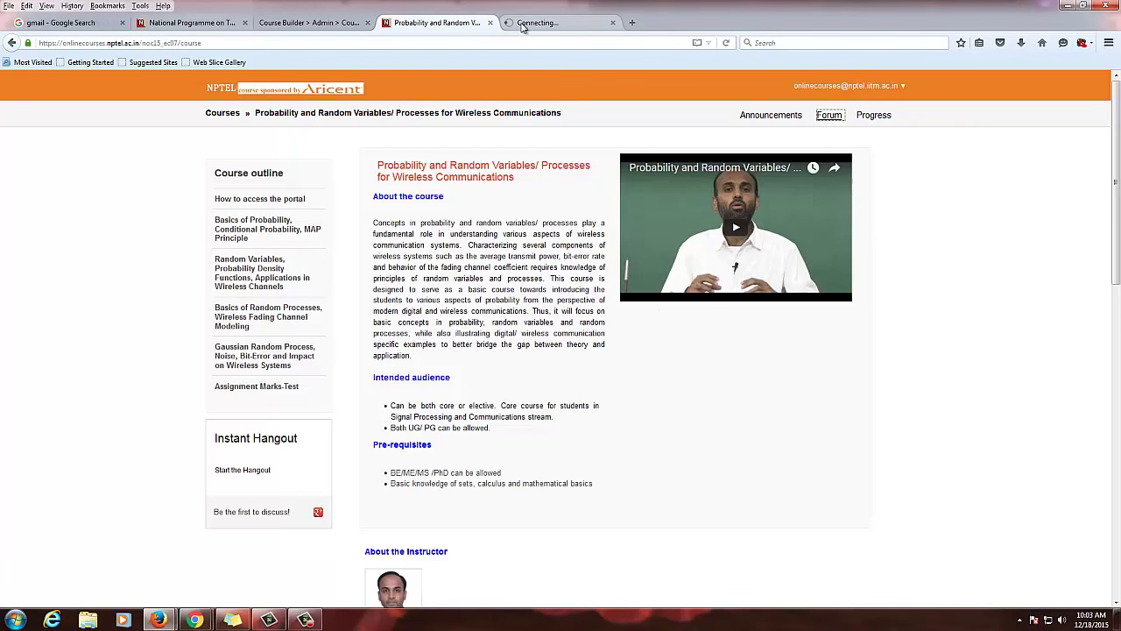
Step: Switch to the forum tab and browse the 176 topics, then return to the top
left_click(522, 27)
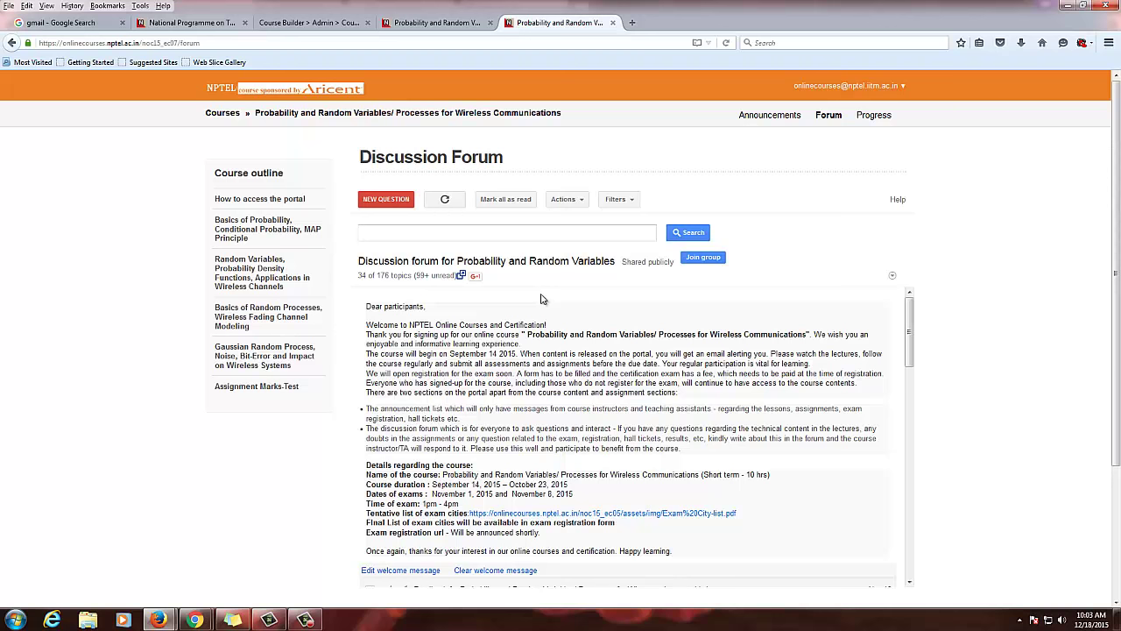
scroll(558, 371, "down", 1)
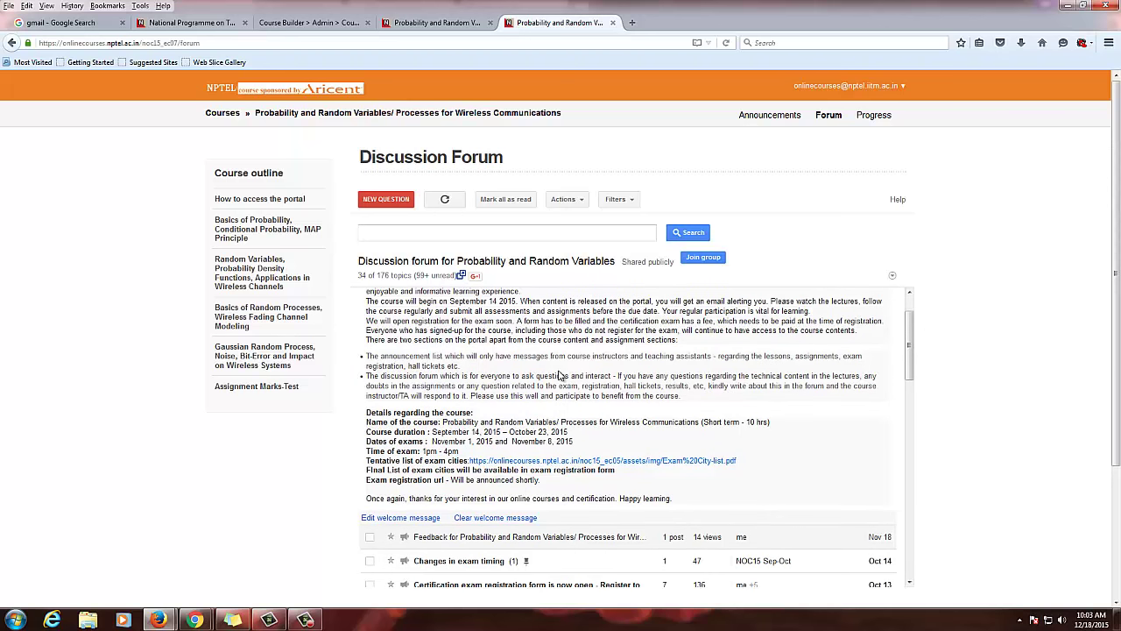
scroll(560, 375, "down", 4)
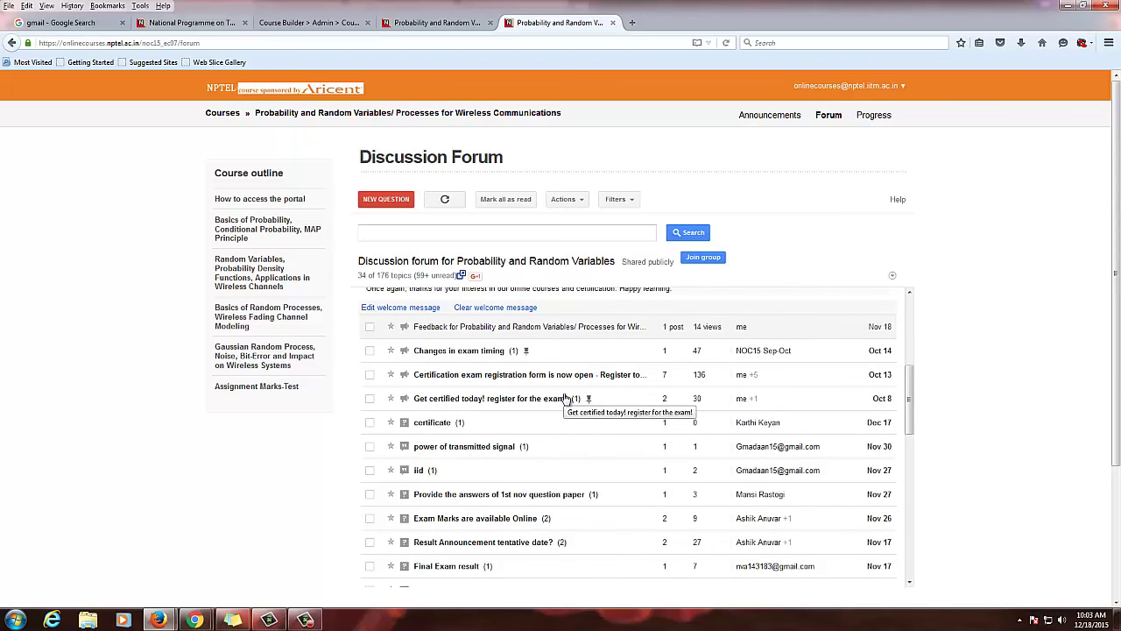
scroll(564, 398, "down", 4)
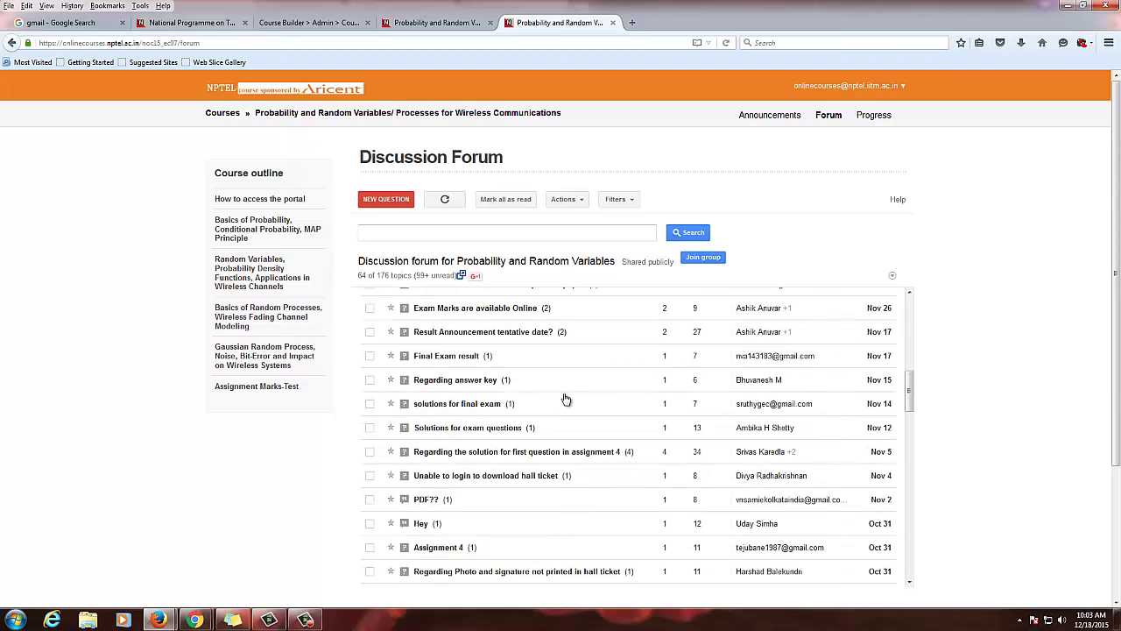
scroll(565, 399, "down", 2)
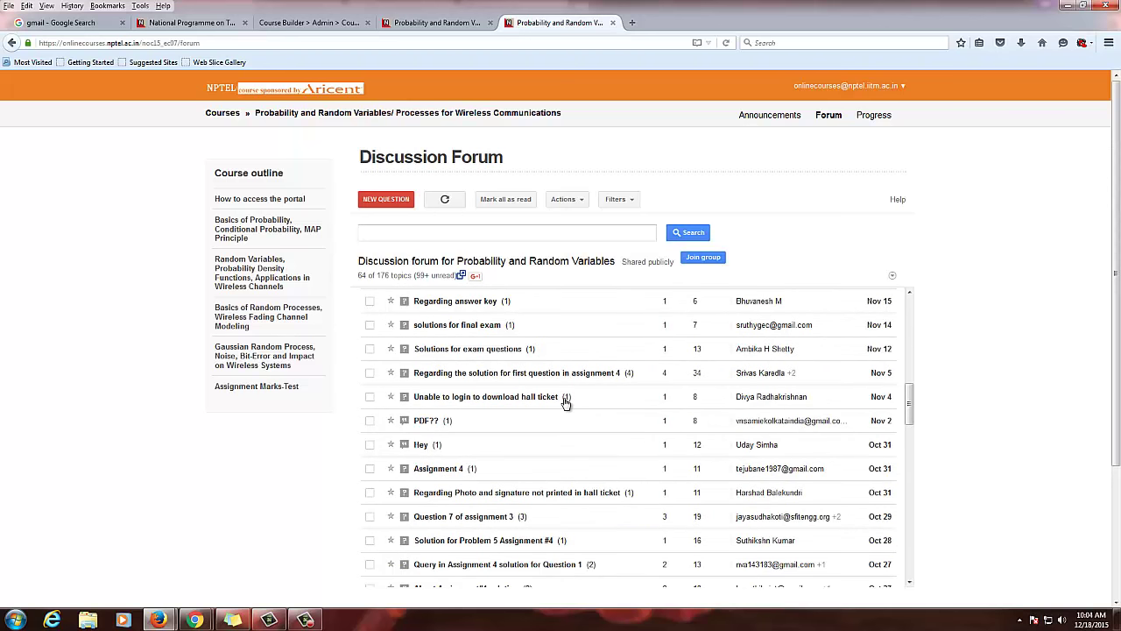
scroll(711, 433, "up", 6)
scroll(714, 433, "up", 4)
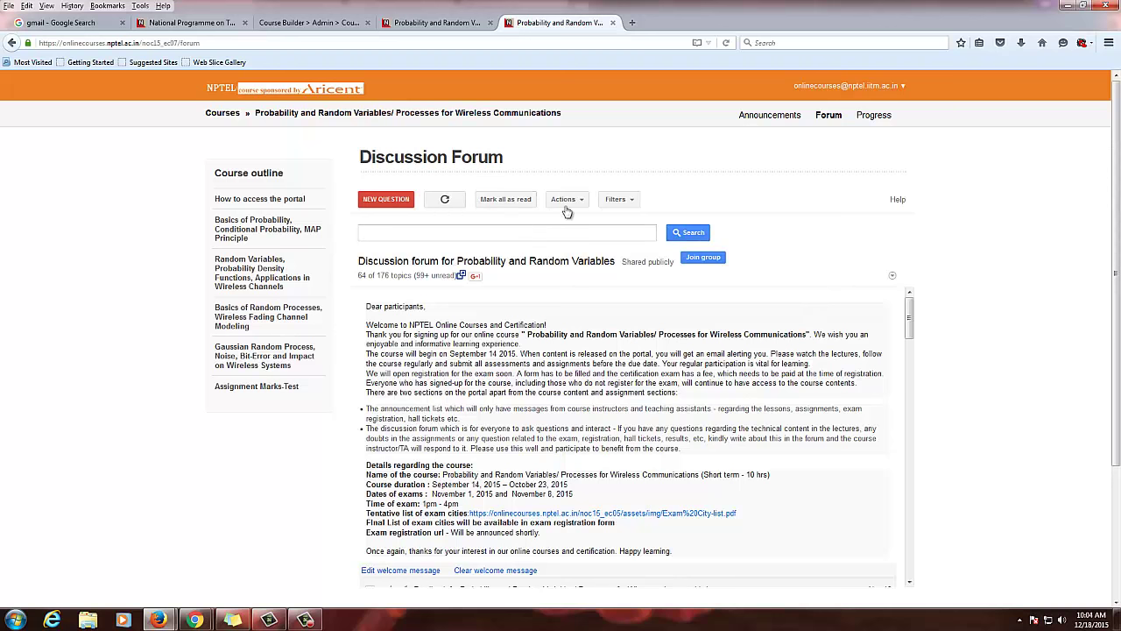
Step: Tick the 'Changes in exam timing' topic in the forum list
left_click(617, 199)
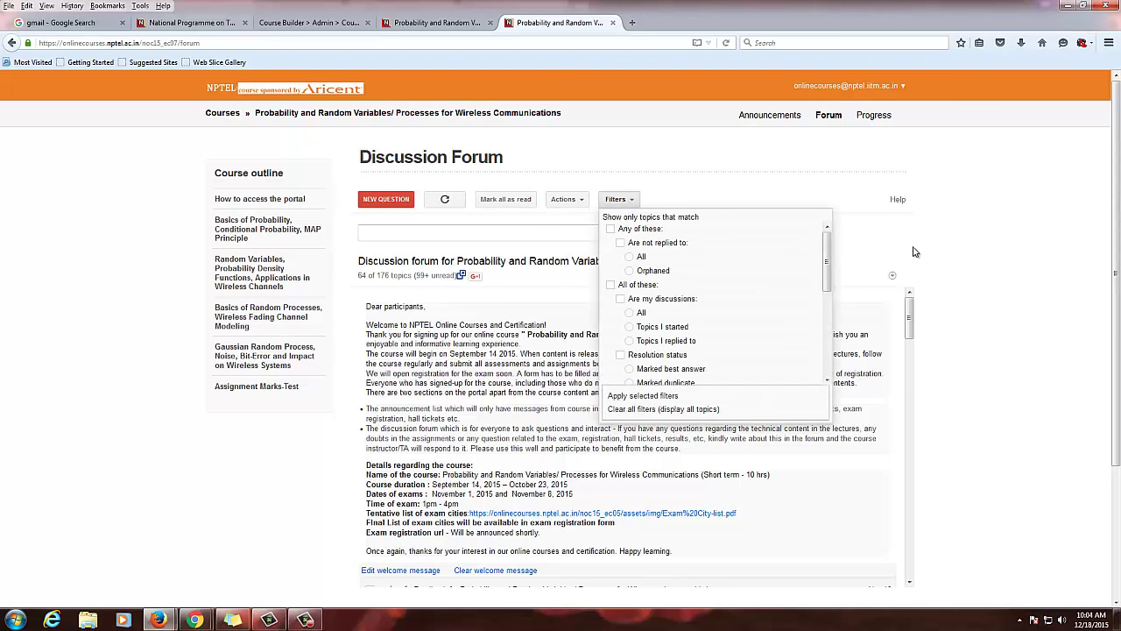
left_click(618, 199)
scroll(532, 484, "down", 2)
scroll(532, 484, "down", 3)
scroll(531, 482, "up", 5)
scroll(531, 481, "down", 4)
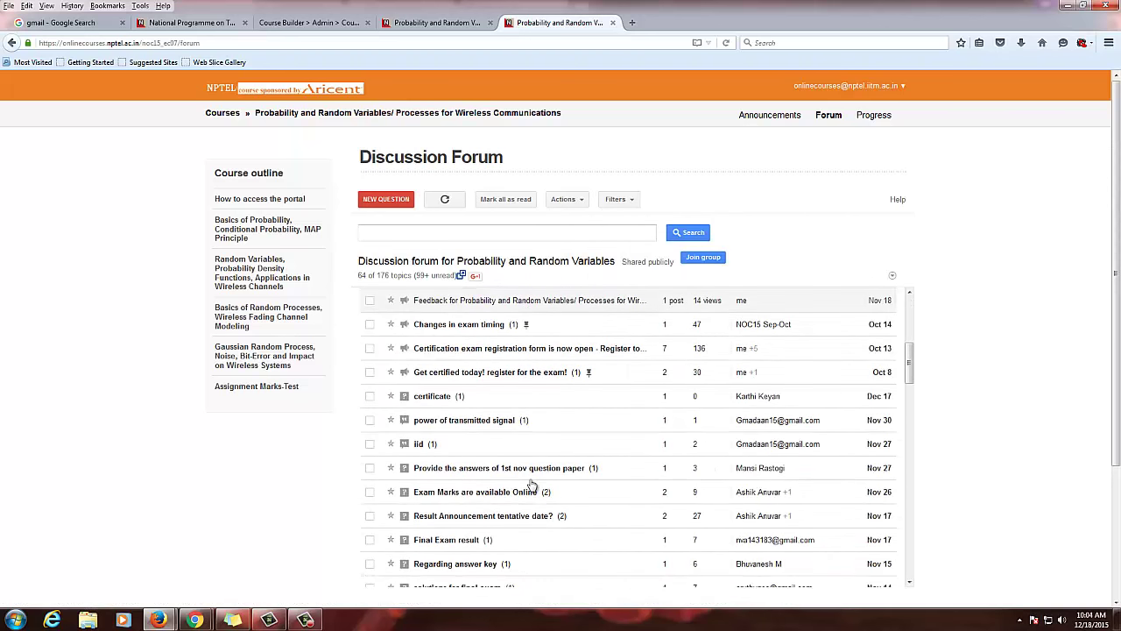
left_click(370, 325)
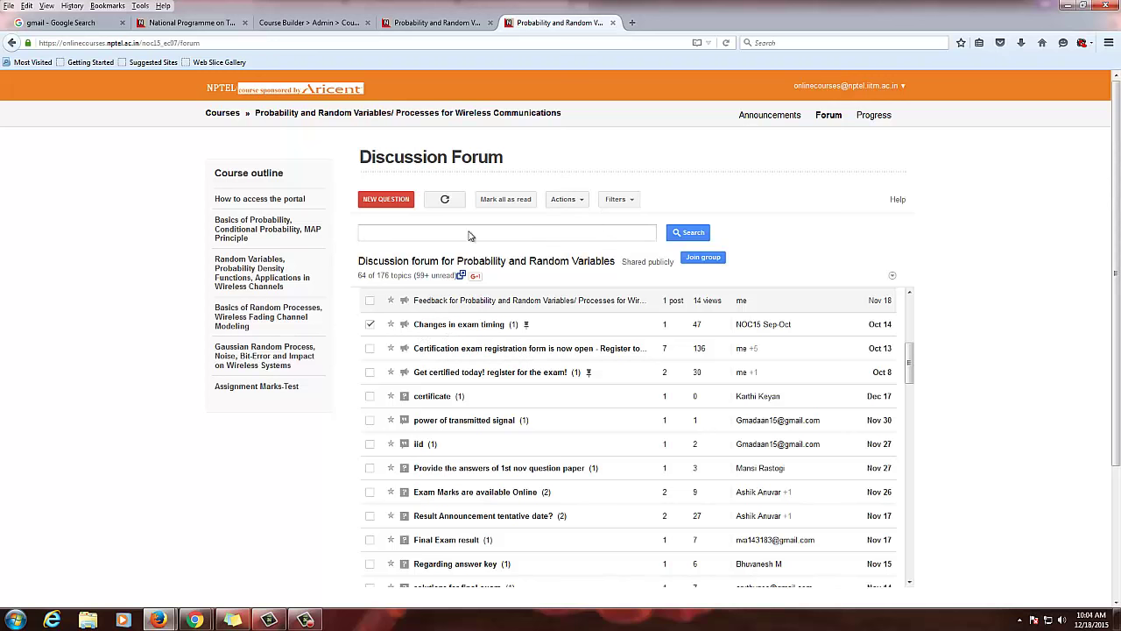
Step: Lock replies on the 'Changes in exam timing' topic
left_click(567, 199)
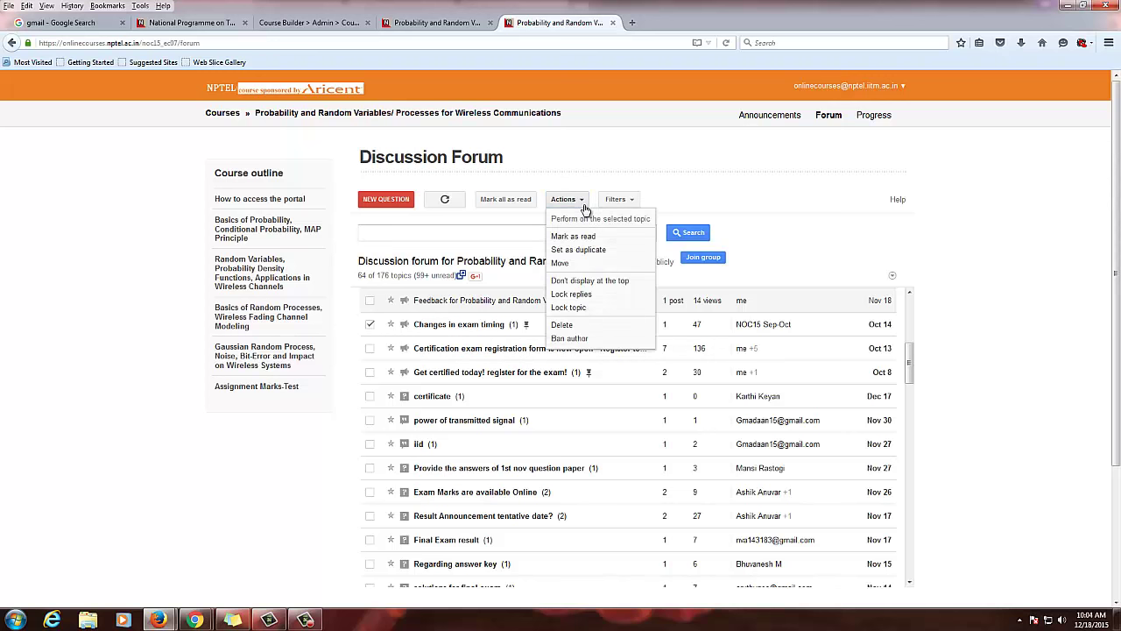
left_click(608, 305)
left_click(559, 287)
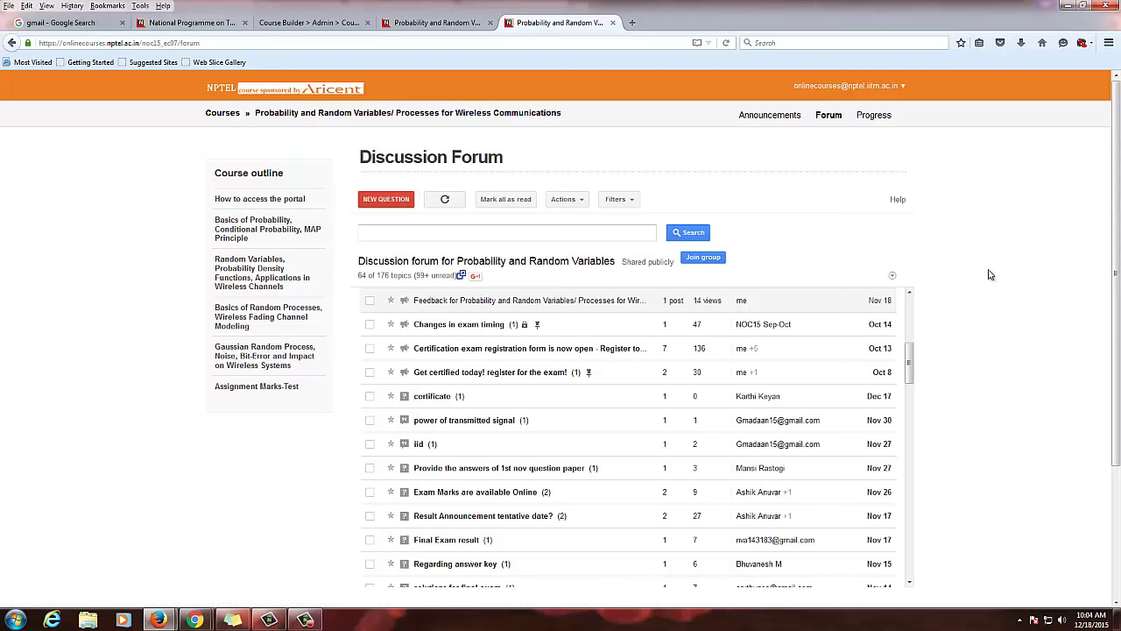
Step: Check the locked topic, then return to the list and reselect it
left_click(519, 335)
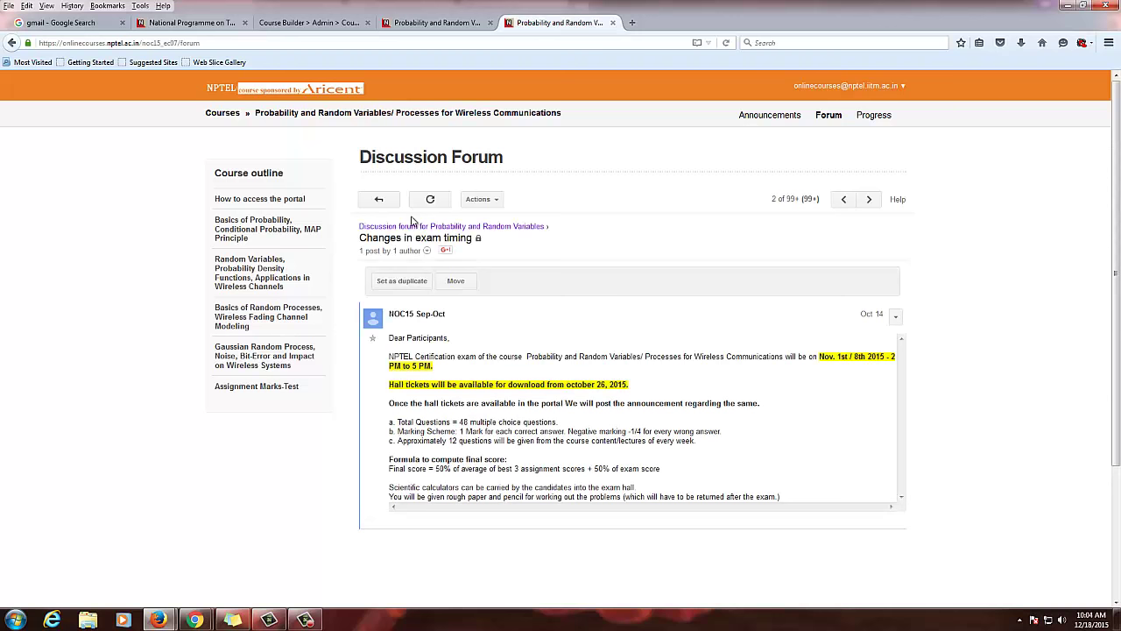
left_click(378, 199)
left_click(369, 324)
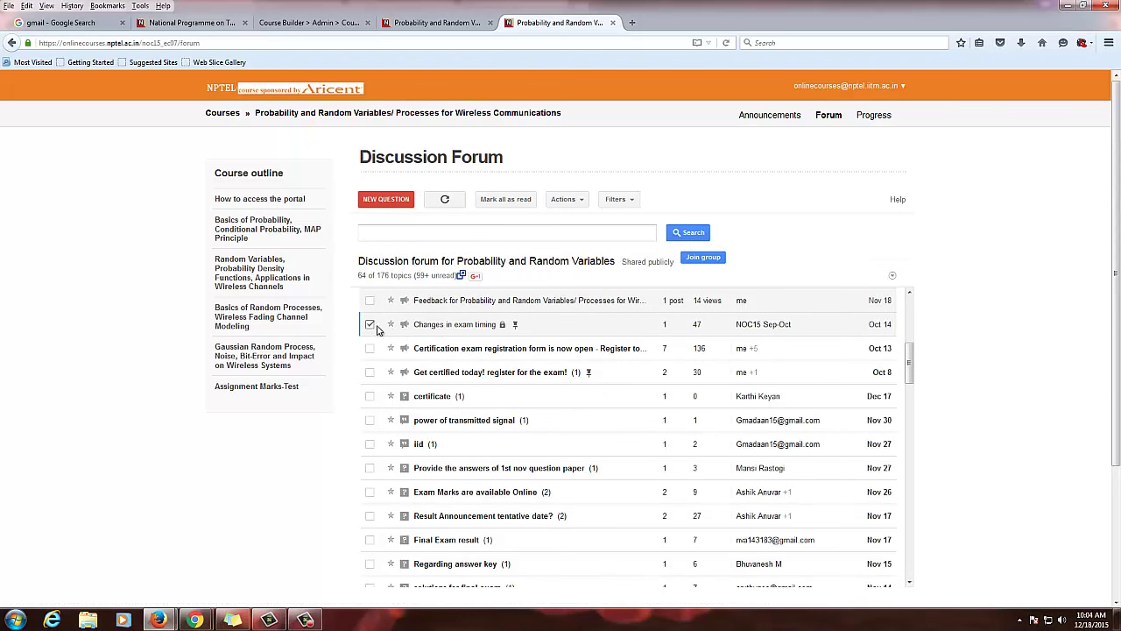
Step: Unlock replies on 'Changes in exam timing', then select 'Get certified today!' for moderation
left_click(574, 200)
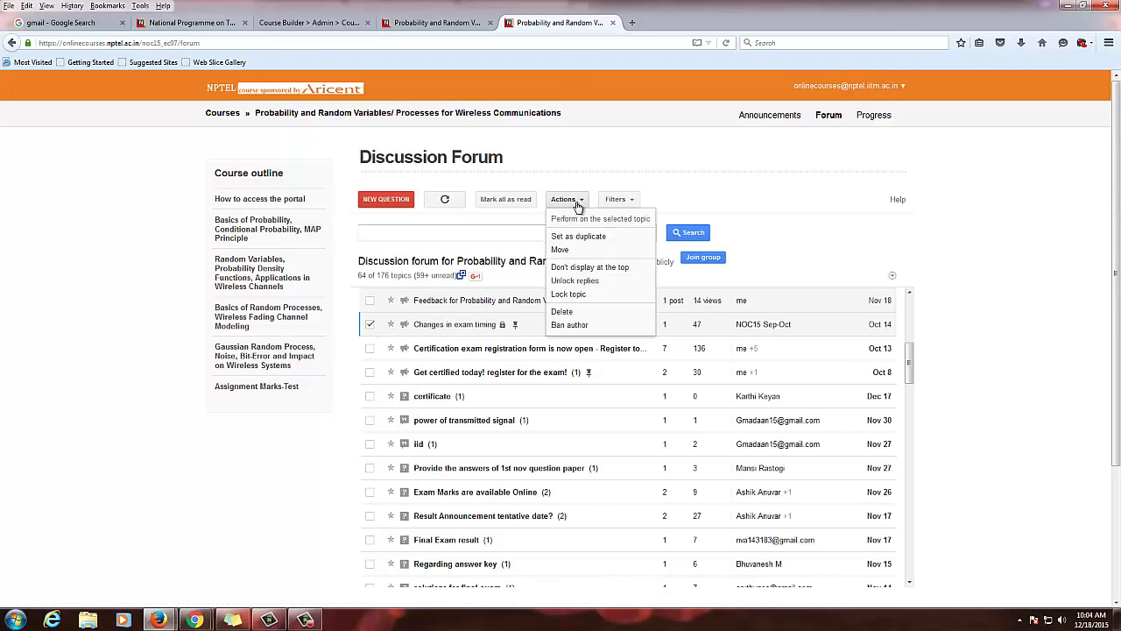
left_click(574, 280)
left_click(570, 289)
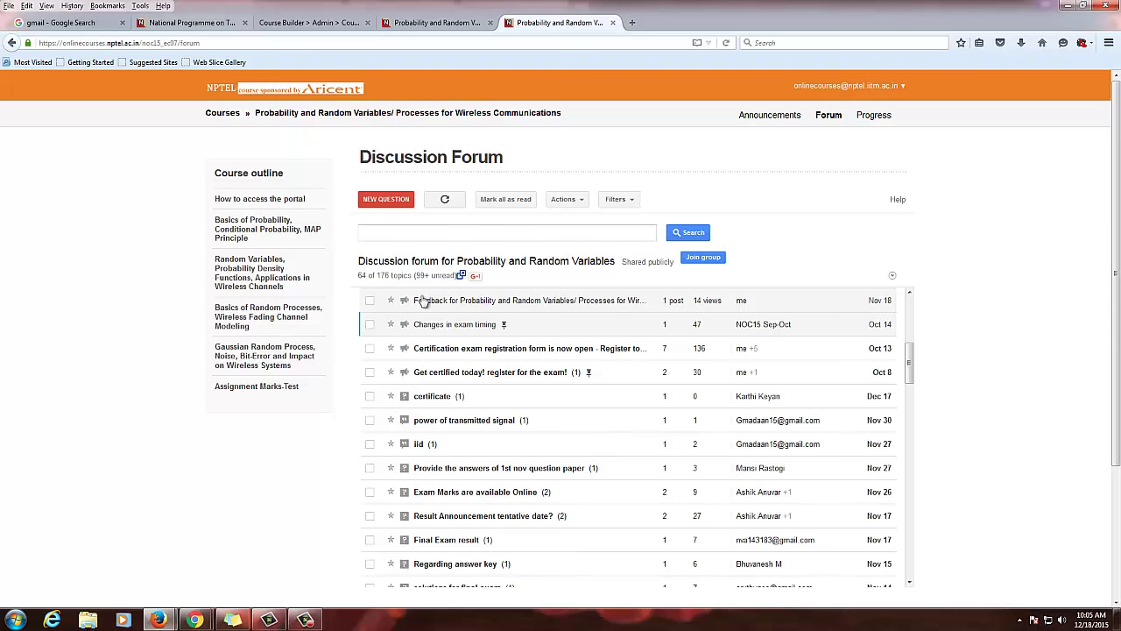
left_click(369, 372)
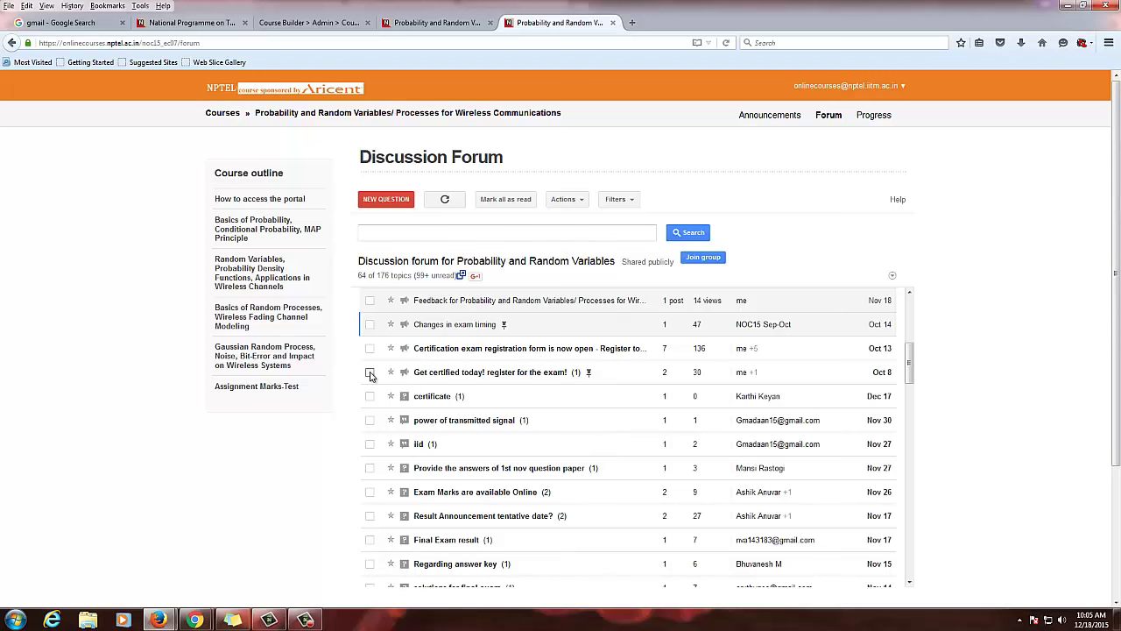
left_click(570, 209)
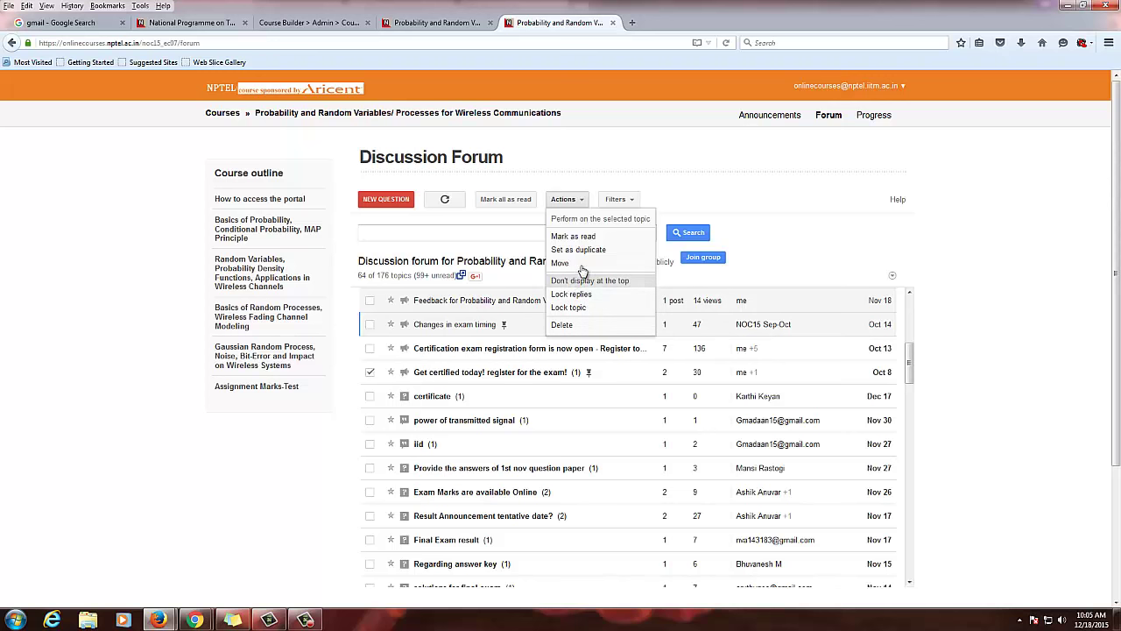
left_click(372, 373)
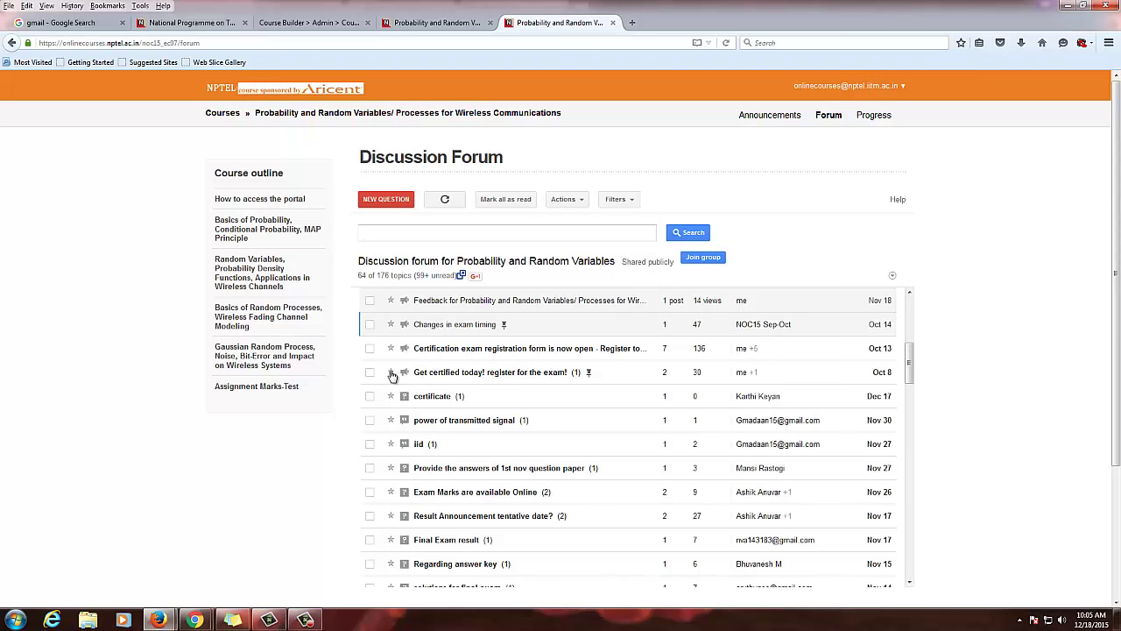
left_click(370, 373)
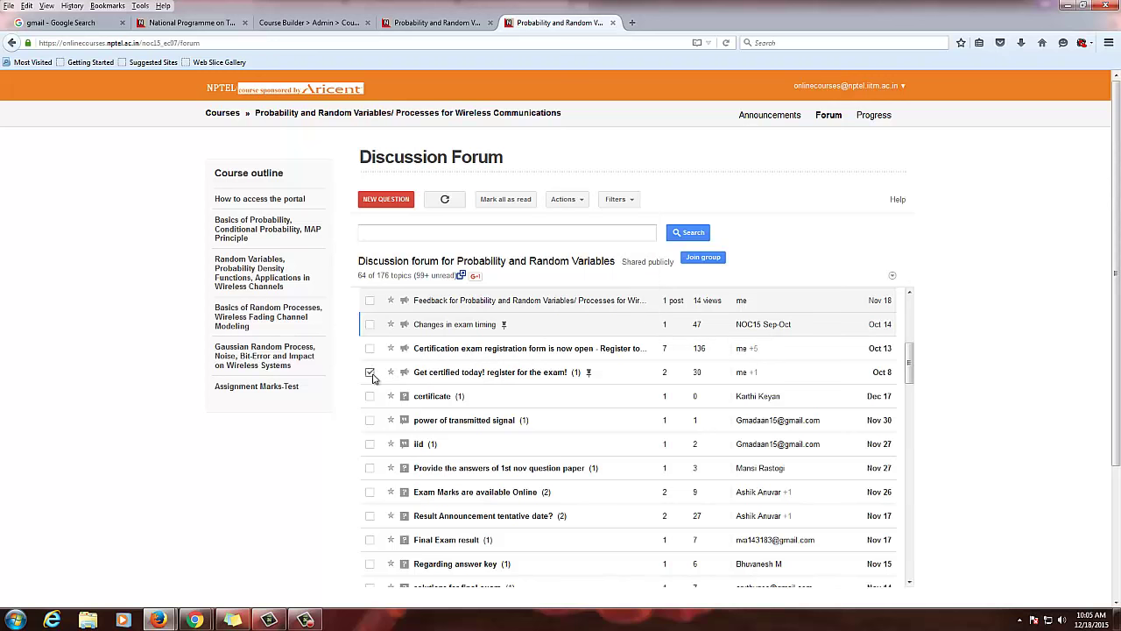
left_click(571, 201)
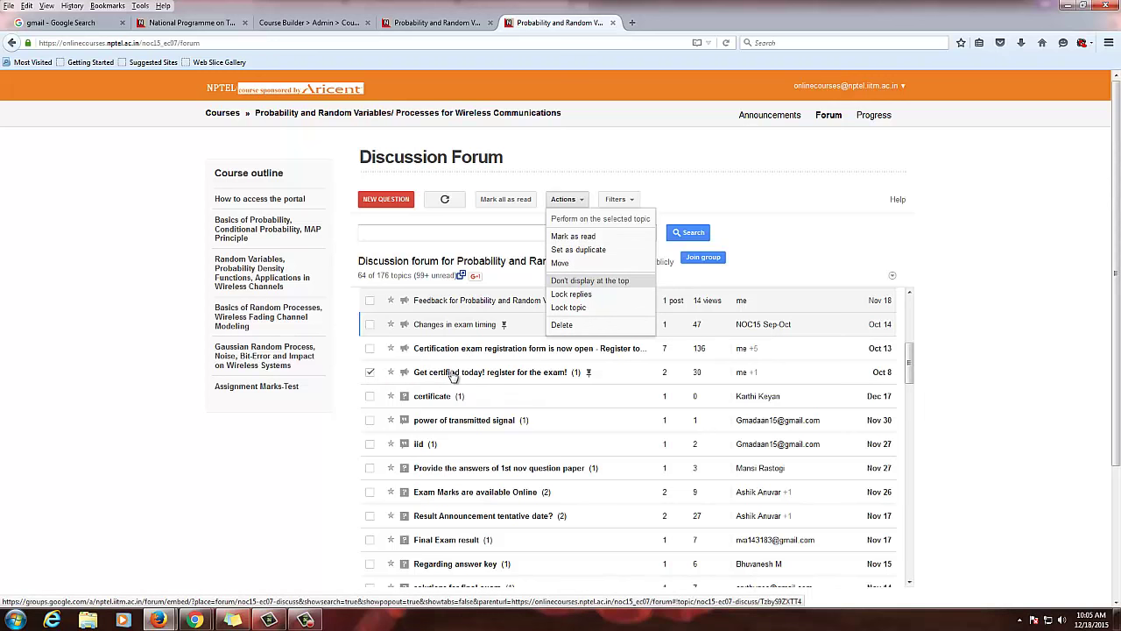
left_click(371, 378)
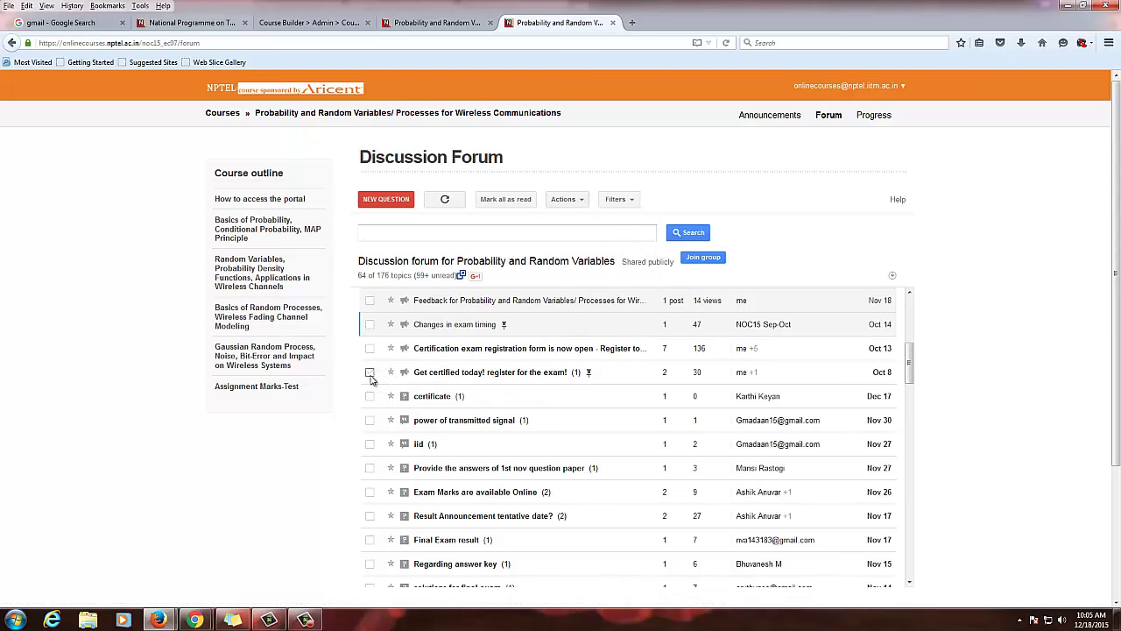
left_click(586, 201)
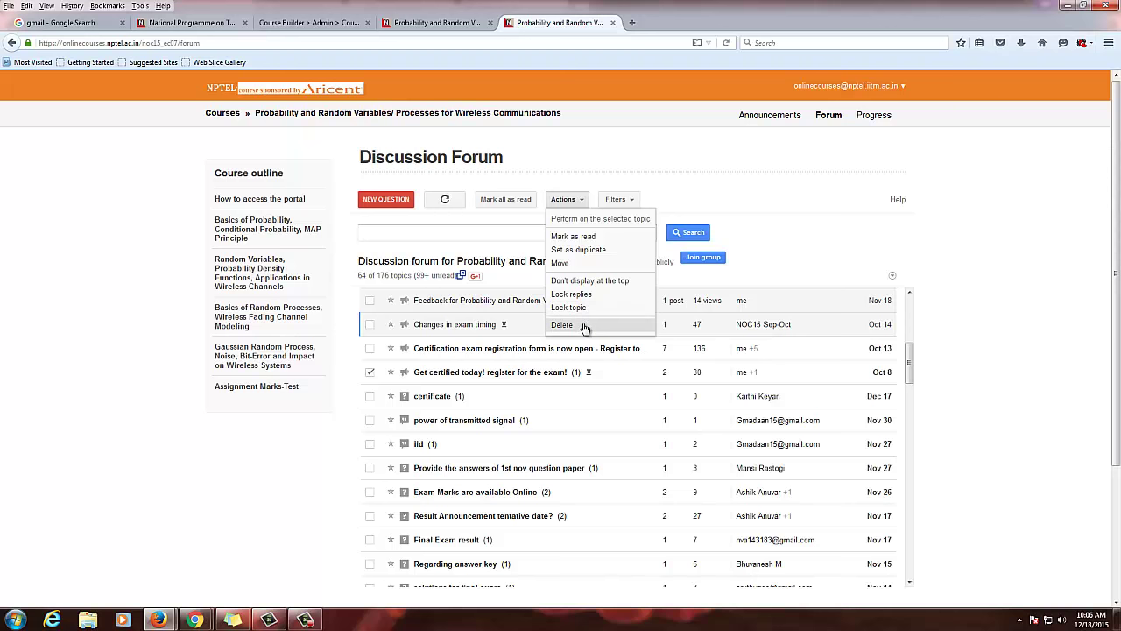
left_click(793, 239)
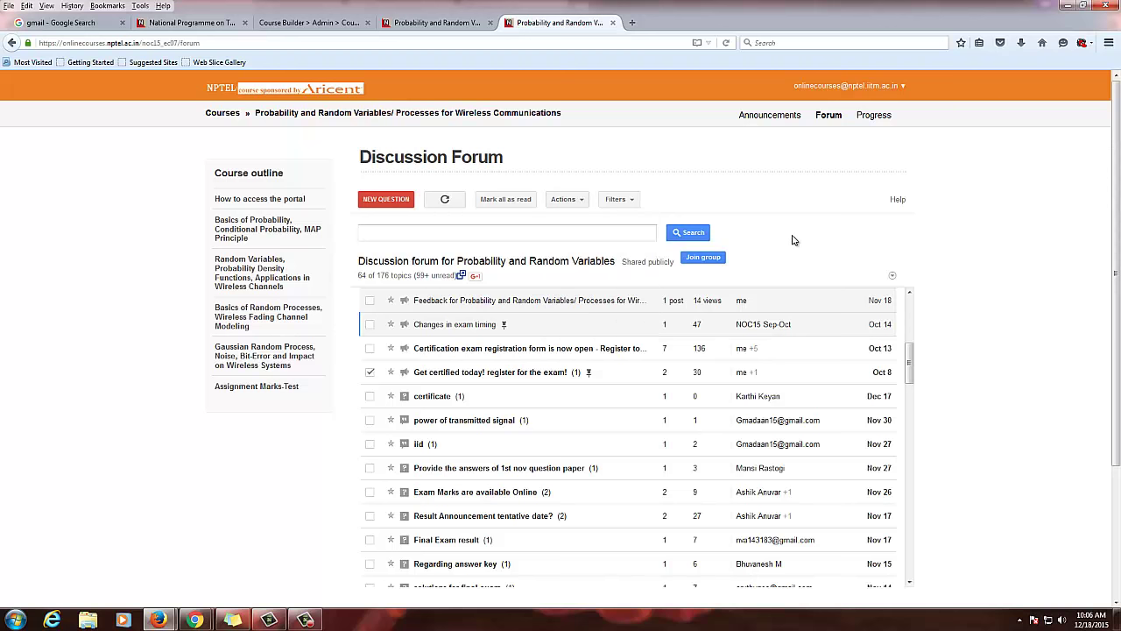
Step: Filter the topics to all that are not replied to, leaving 41 results
left_click(632, 204)
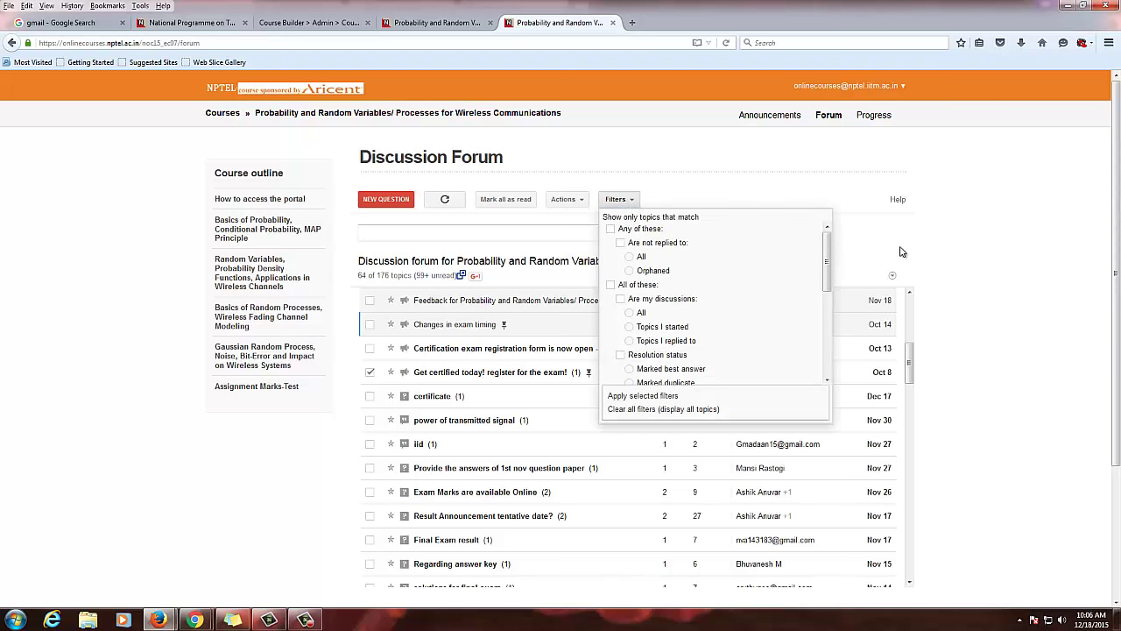
left_click_drag(828, 254, 806, 338)
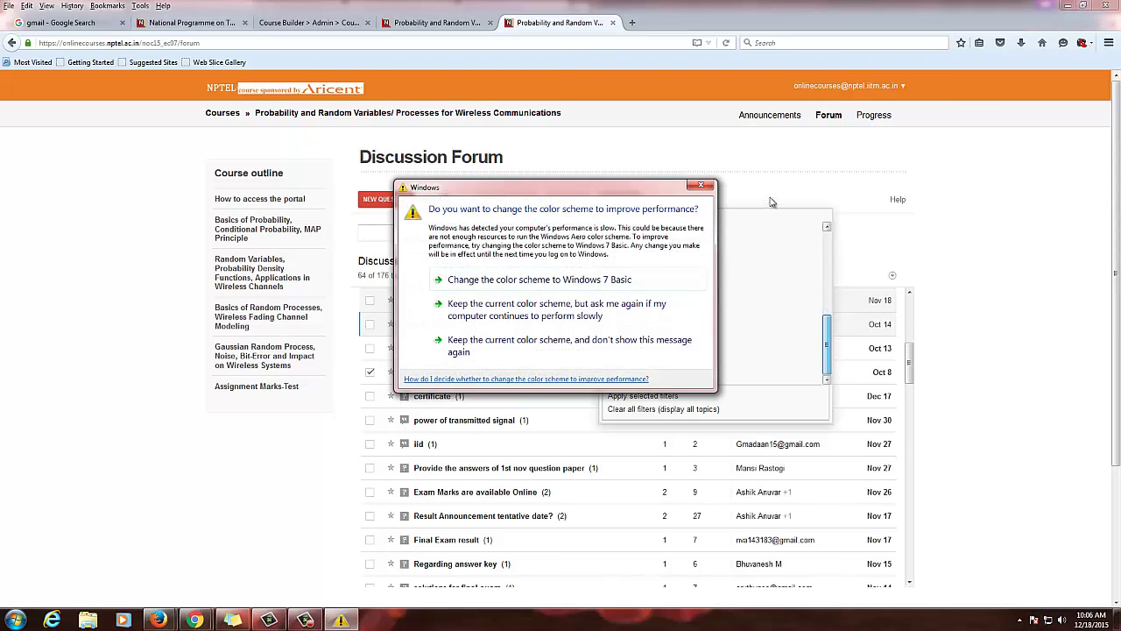
left_click_drag(836, 294, 853, 250)
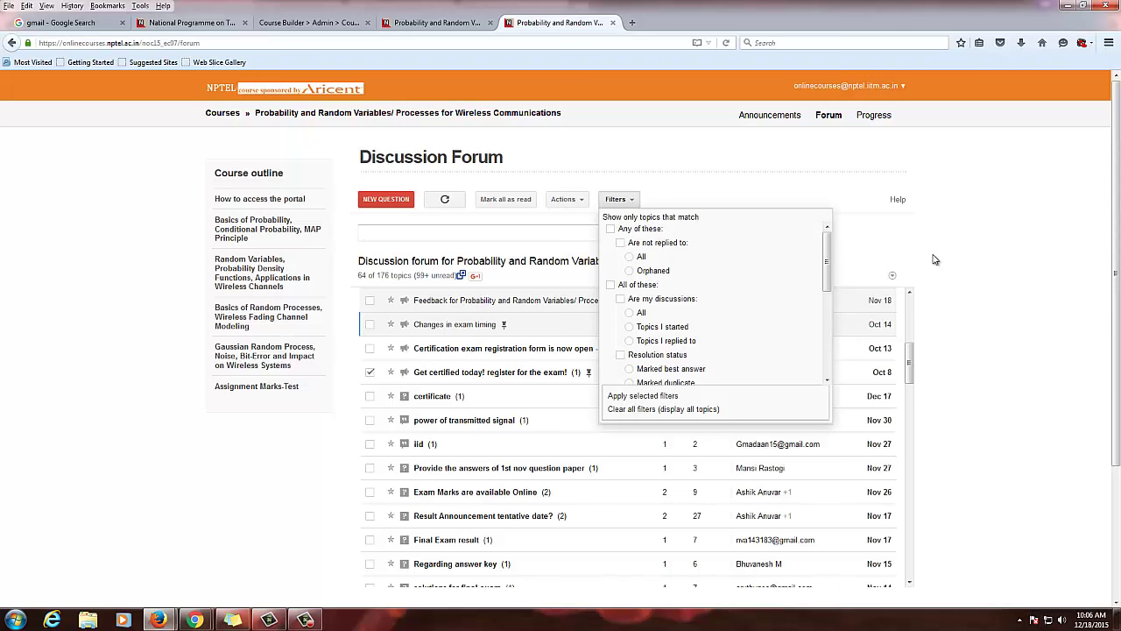
left_click(621, 244)
left_click(630, 257)
left_click(641, 397)
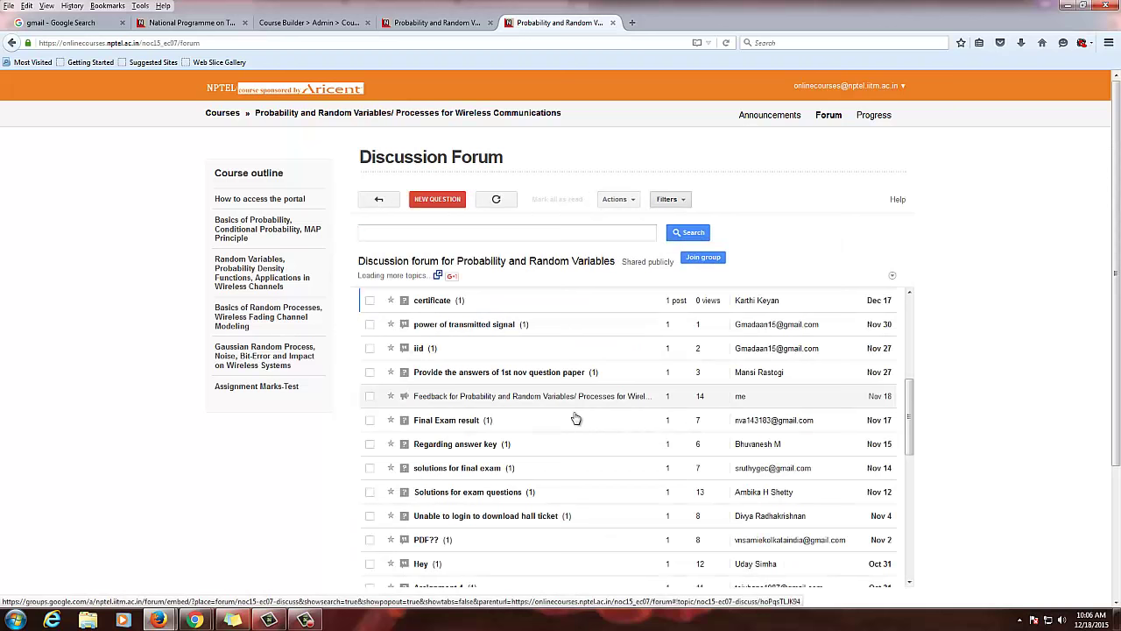
scroll(555, 430, "down", 3)
scroll(555, 430, "down", 3)
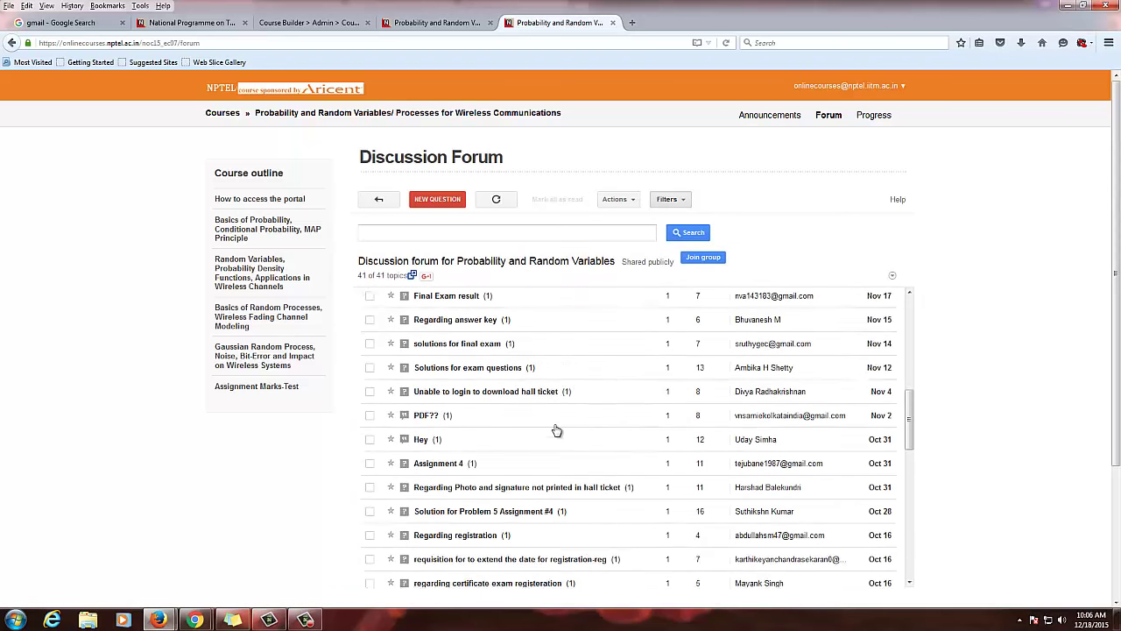
scroll(555, 430, "down", 1)
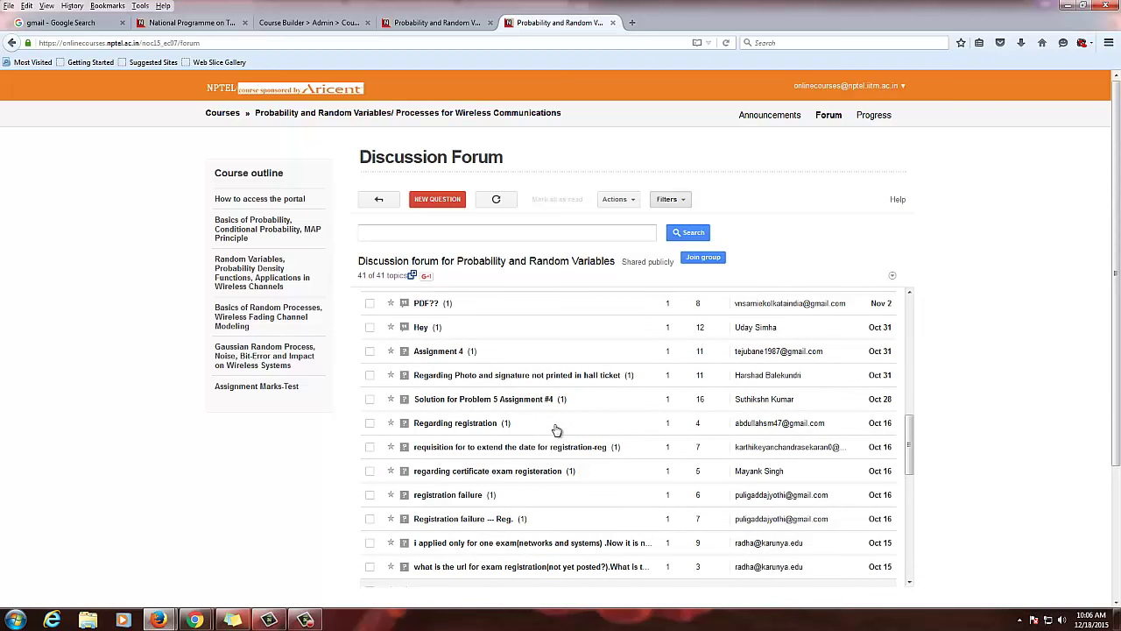
Step: Remove the 'Are not replied to' condition from the forum filters
scroll(555, 430, "up", 3)
scroll(555, 430, "up", 3)
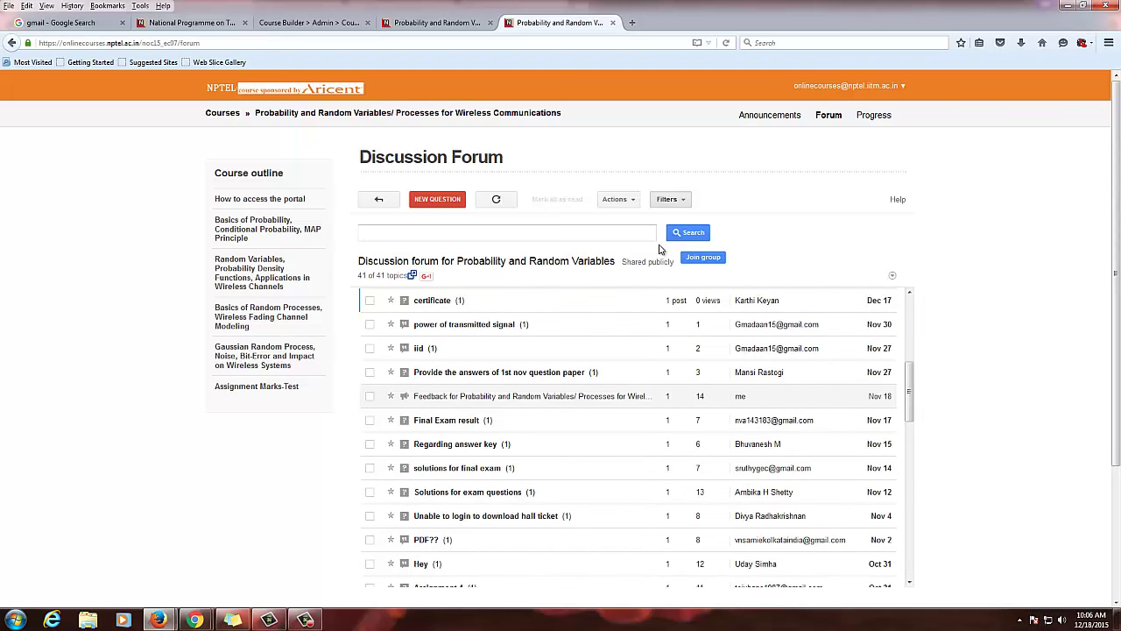
left_click(671, 199)
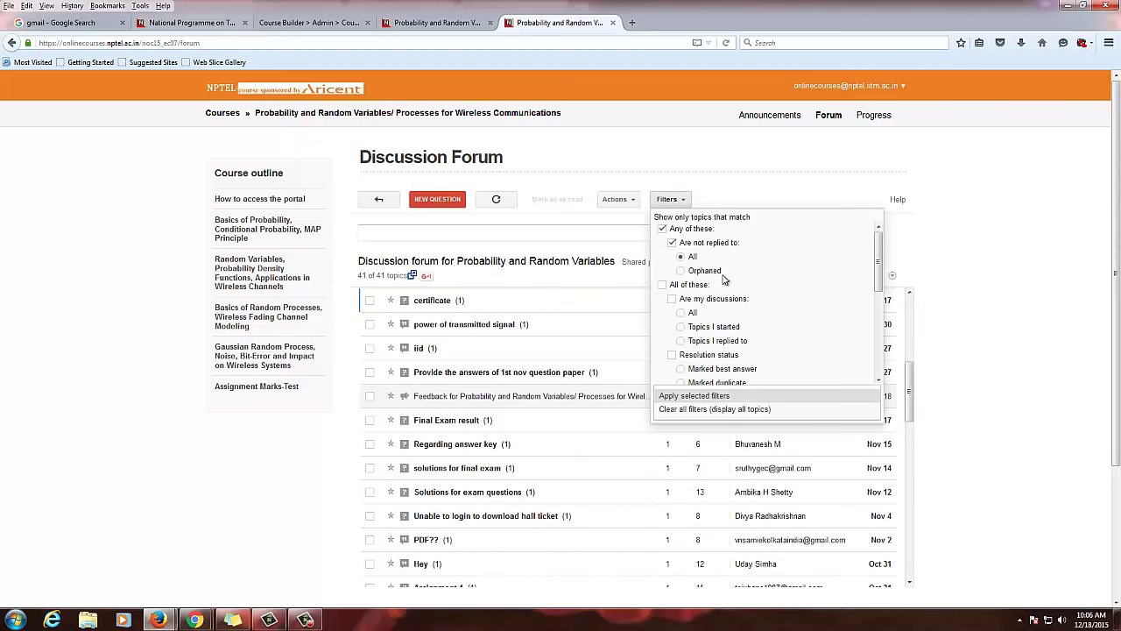
scroll(723, 279, "down", 1)
scroll(724, 278, "down", 3)
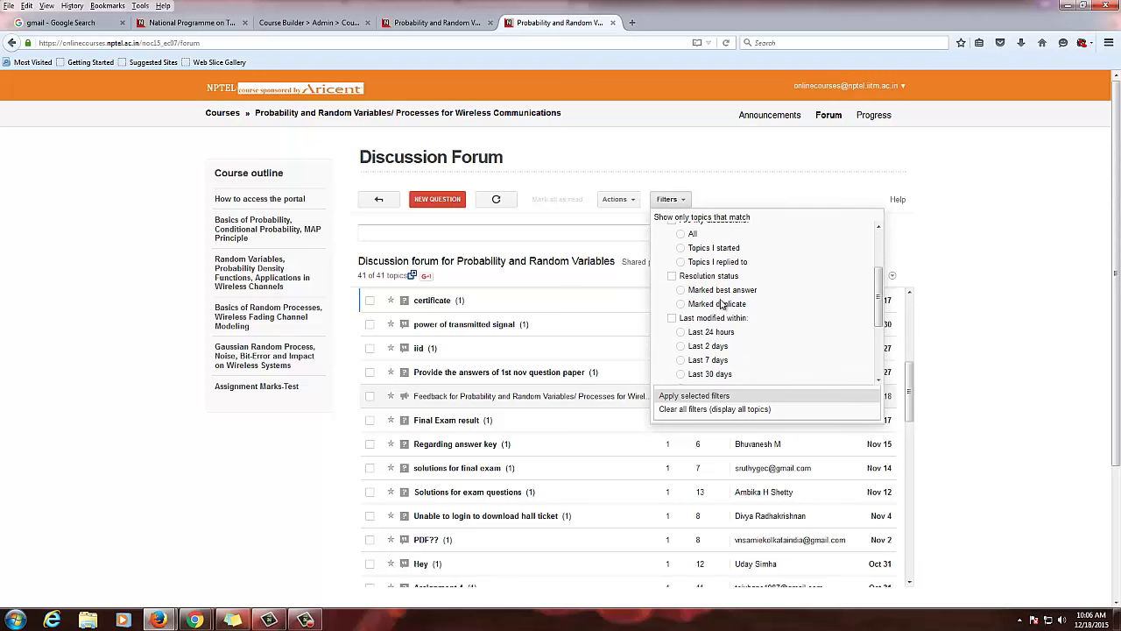
scroll(749, 317, "up", 3)
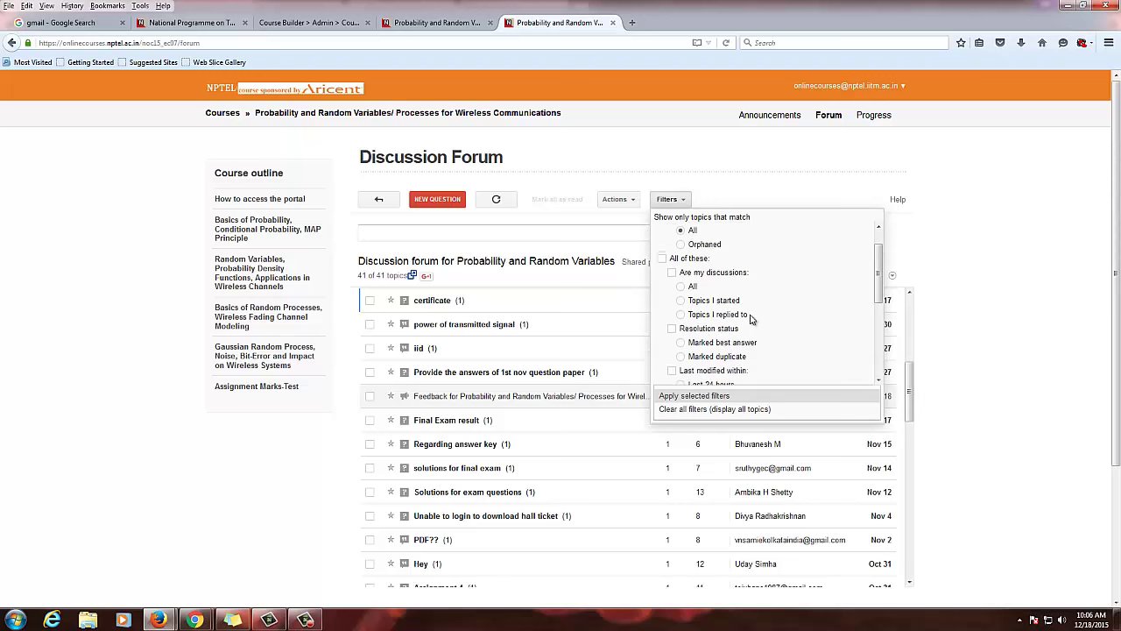
scroll(751, 320, "down", 4)
scroll(751, 318, "up", 5)
left_click(670, 242)
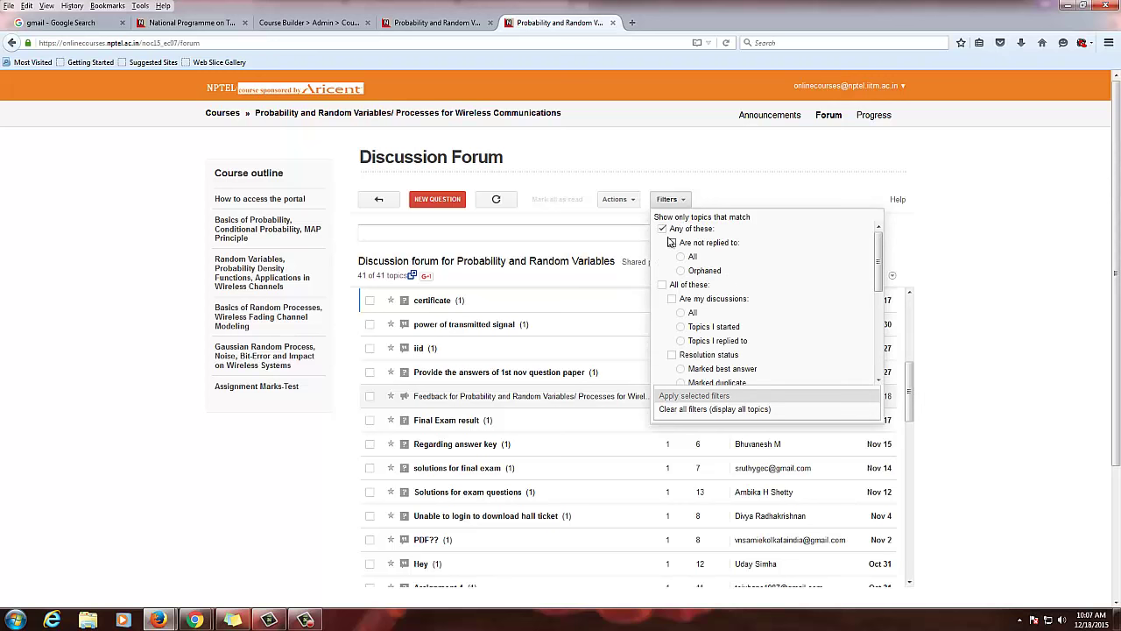
Step: Filter to topics with a marked best answer and open 'Regarding Assignment 1 evaluation'
scroll(705, 314, "down", 1)
left_click(681, 316)
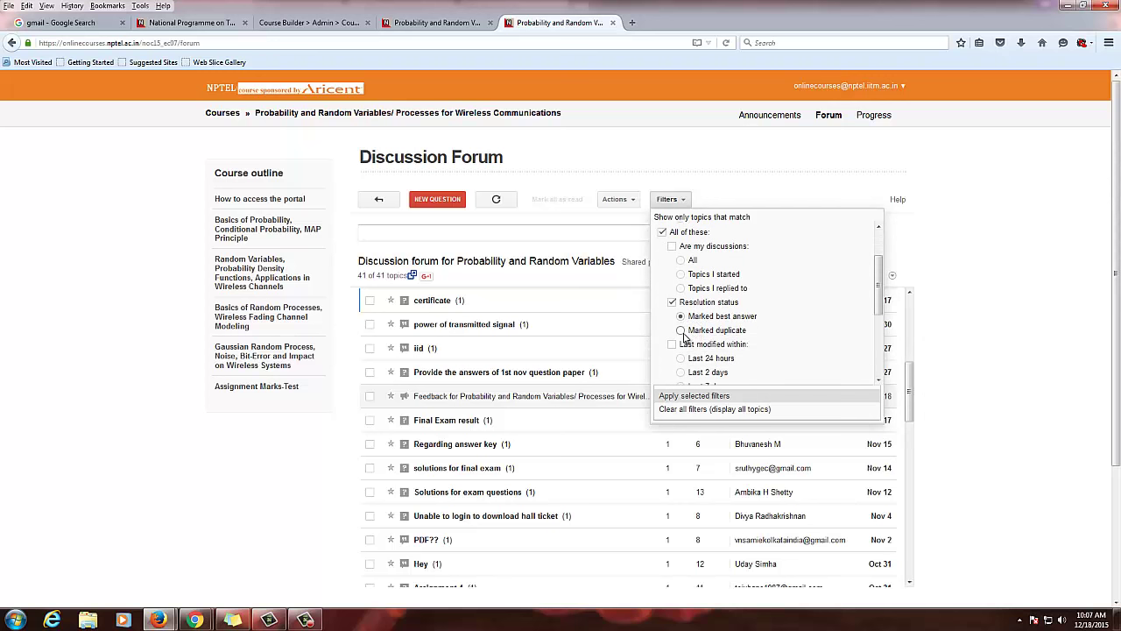
left_click(681, 316)
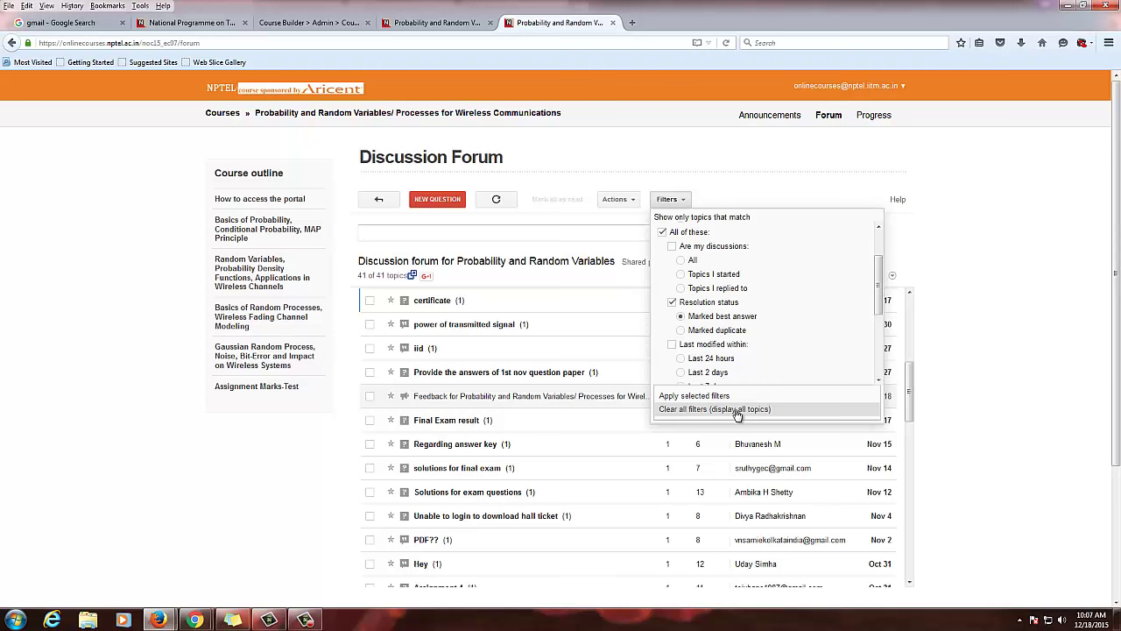
left_click(689, 396)
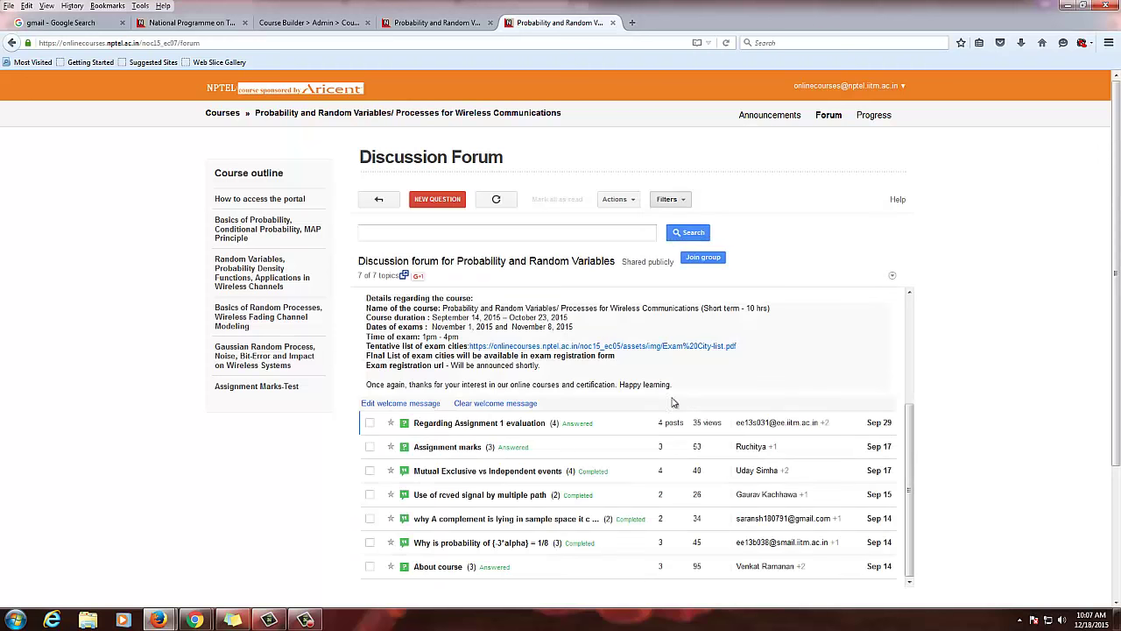
scroll(688, 400, "down", 3)
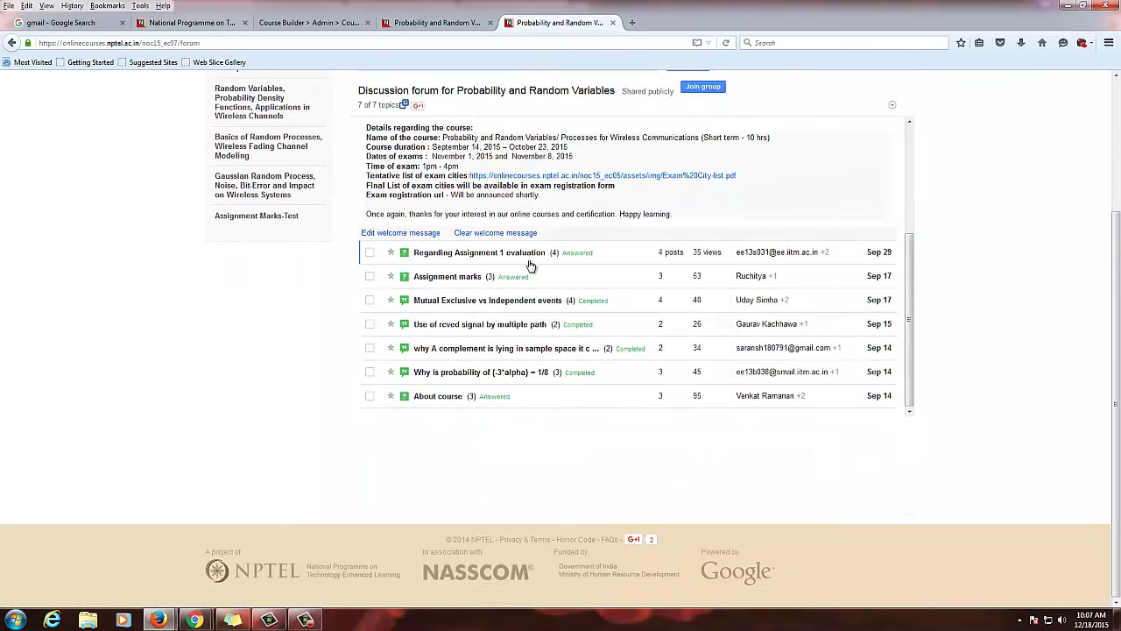
left_click(519, 254)
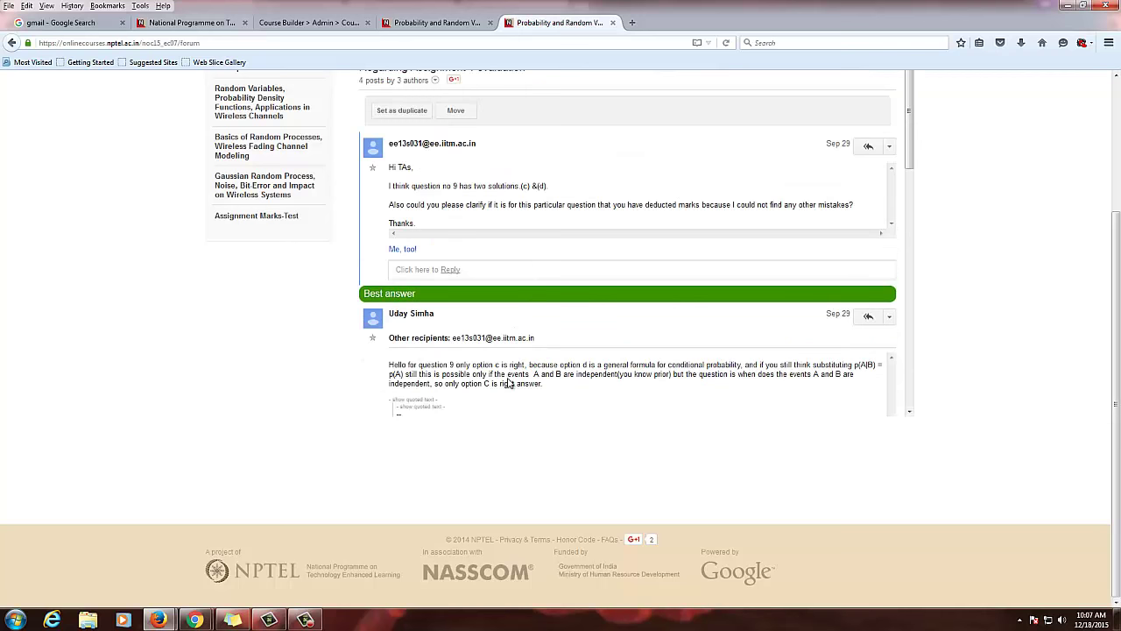
Step: Unmark, then re-mark, the Assignment 1 evaluation reply as best answer
scroll(505, 335, "down", 2)
scroll(504, 335, "down", 2)
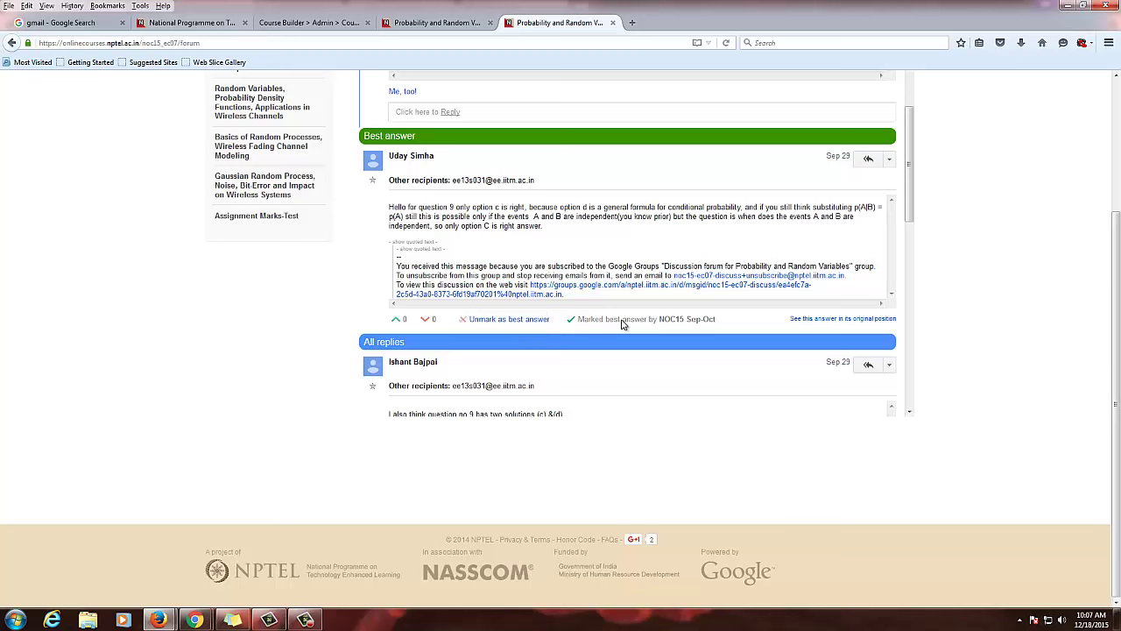
left_click(508, 320)
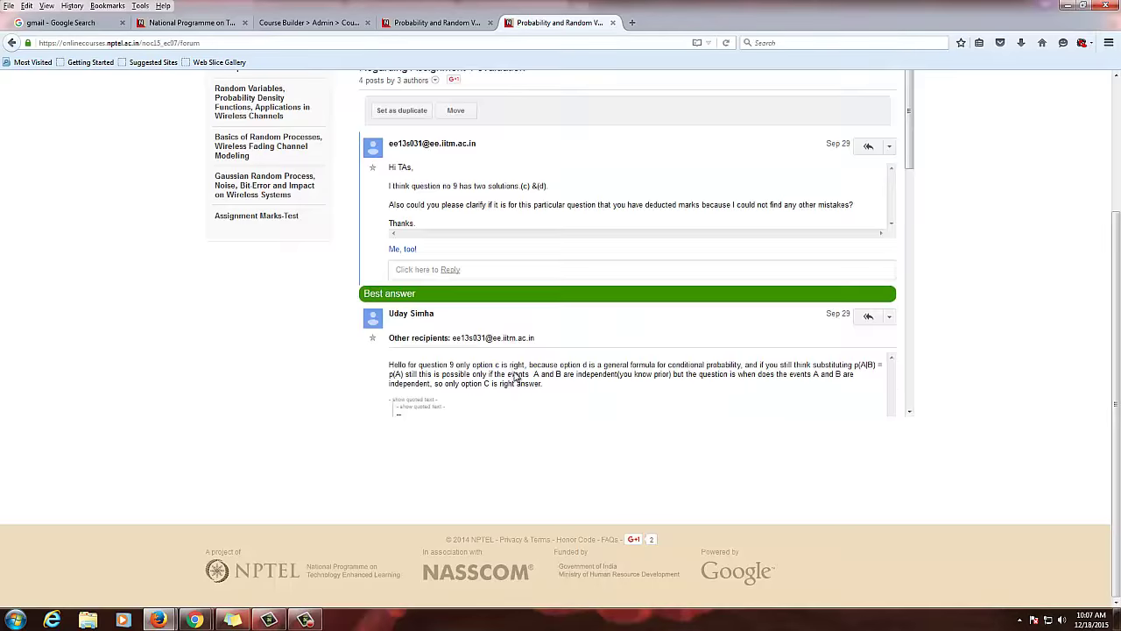
scroll(513, 375, "down", 3)
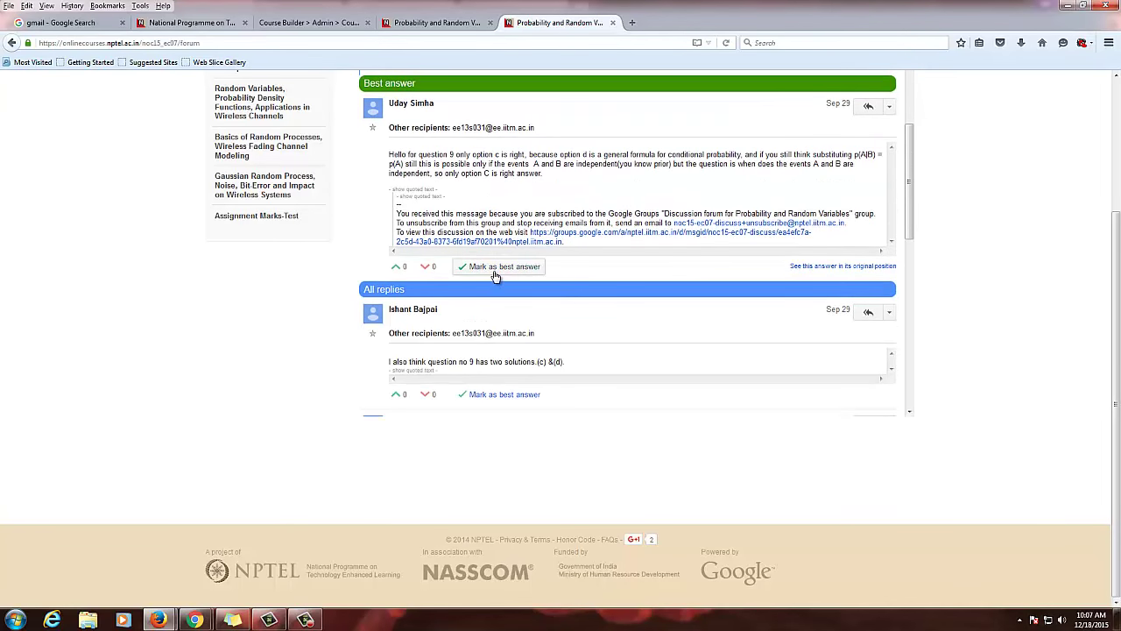
left_click(496, 272)
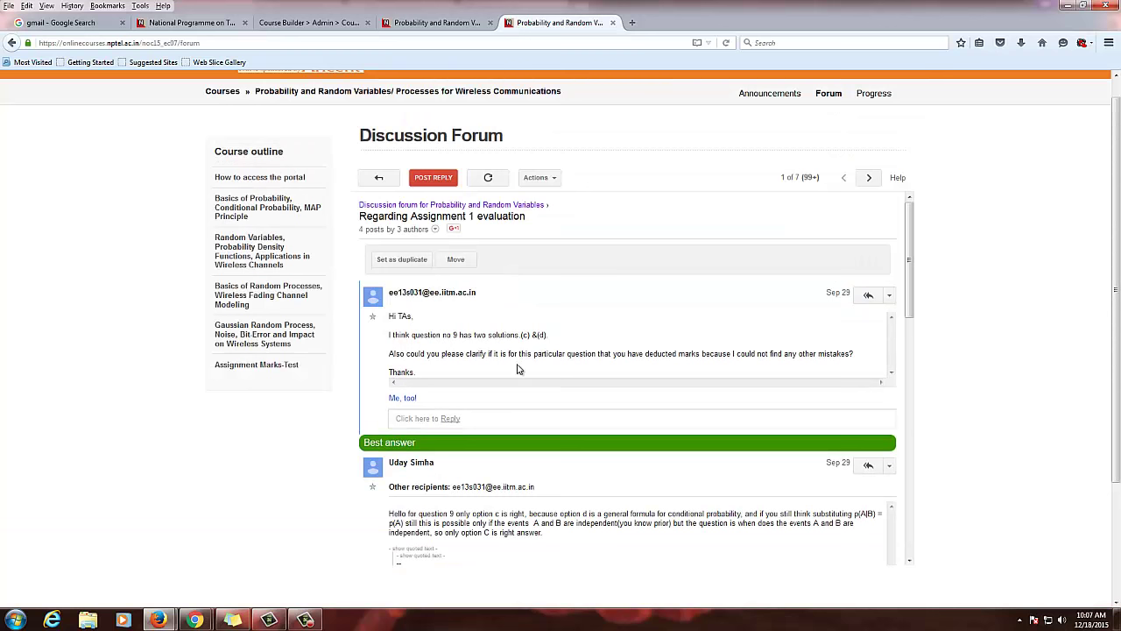
scroll(525, 350, "up", 1)
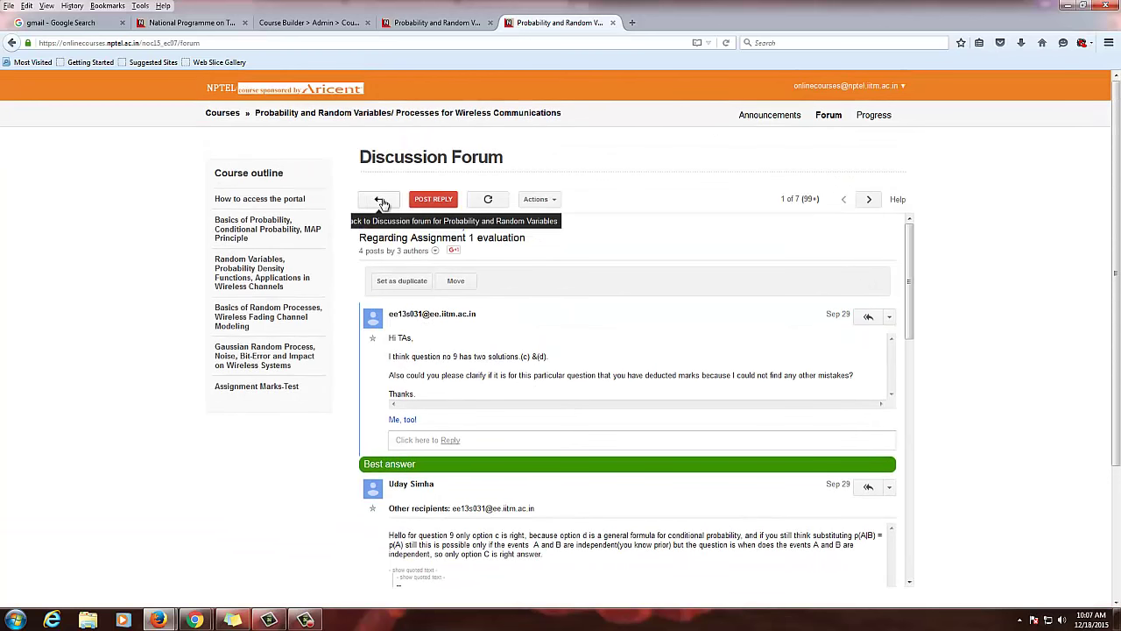
Step: Go back to the list and open the 'Mutual Exclusive vs Independent events' topic
left_click(380, 201)
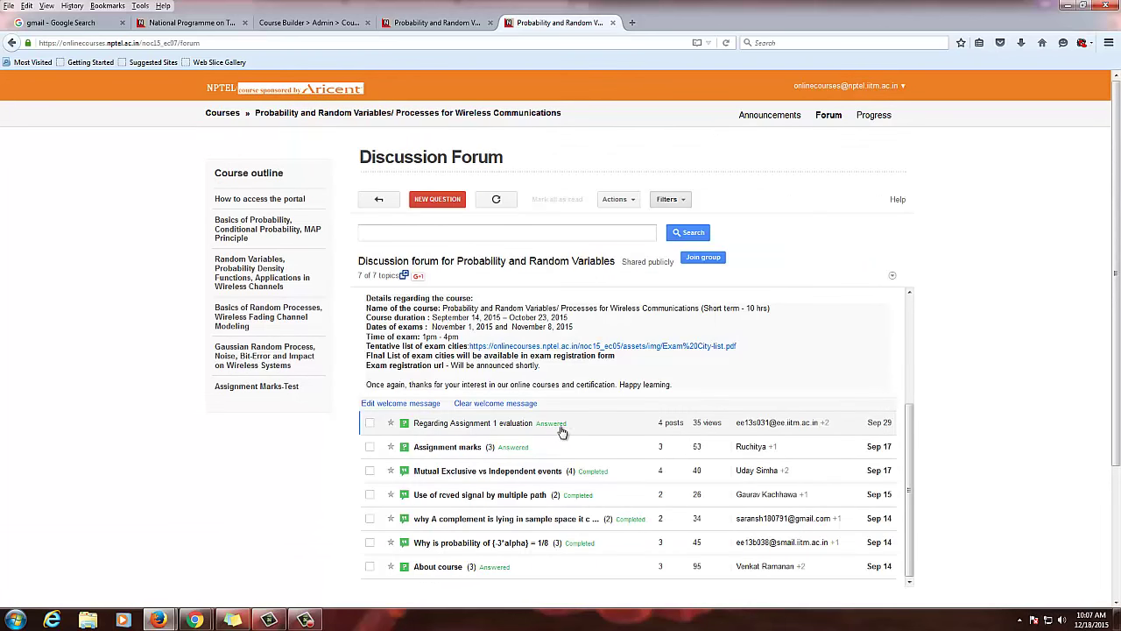
left_click(561, 474)
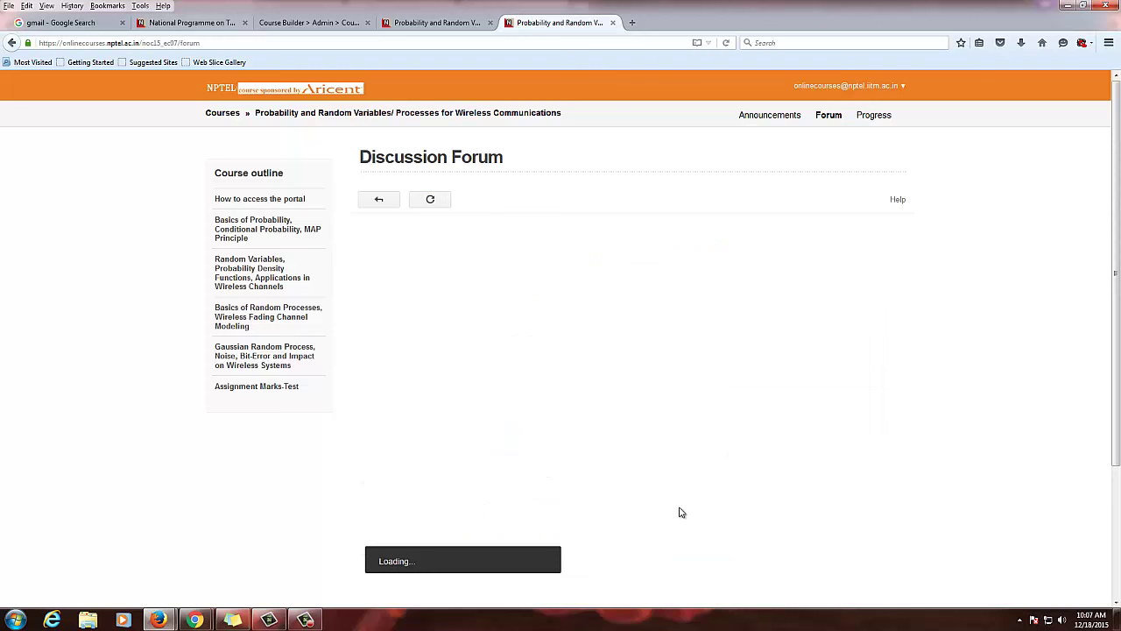
scroll(620, 455, "down", 5)
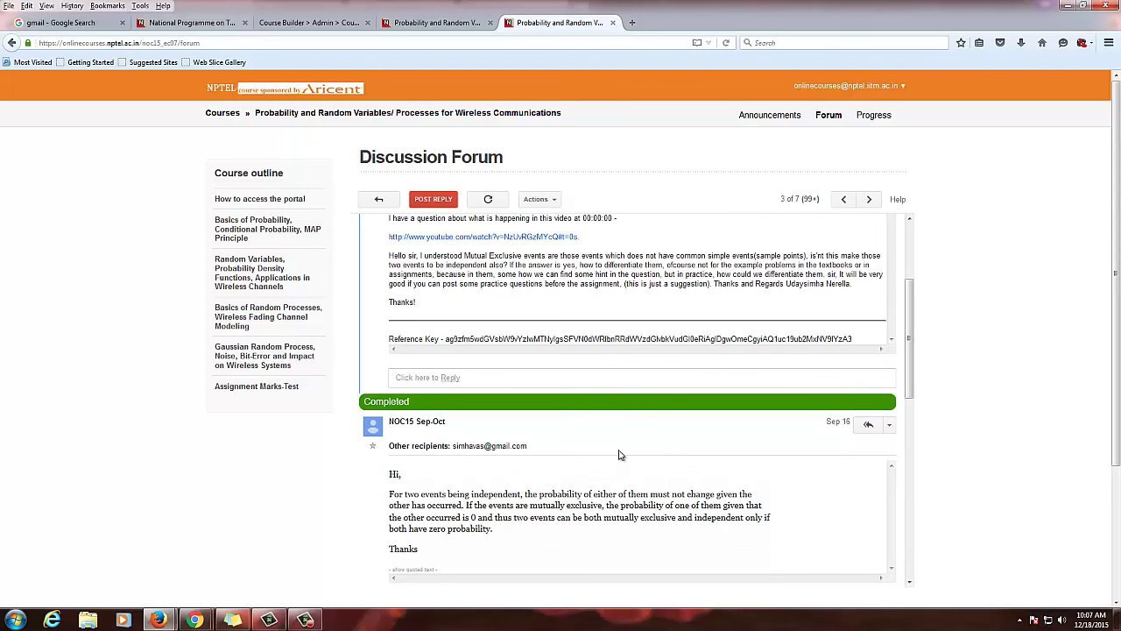
scroll(620, 461, "down", 3)
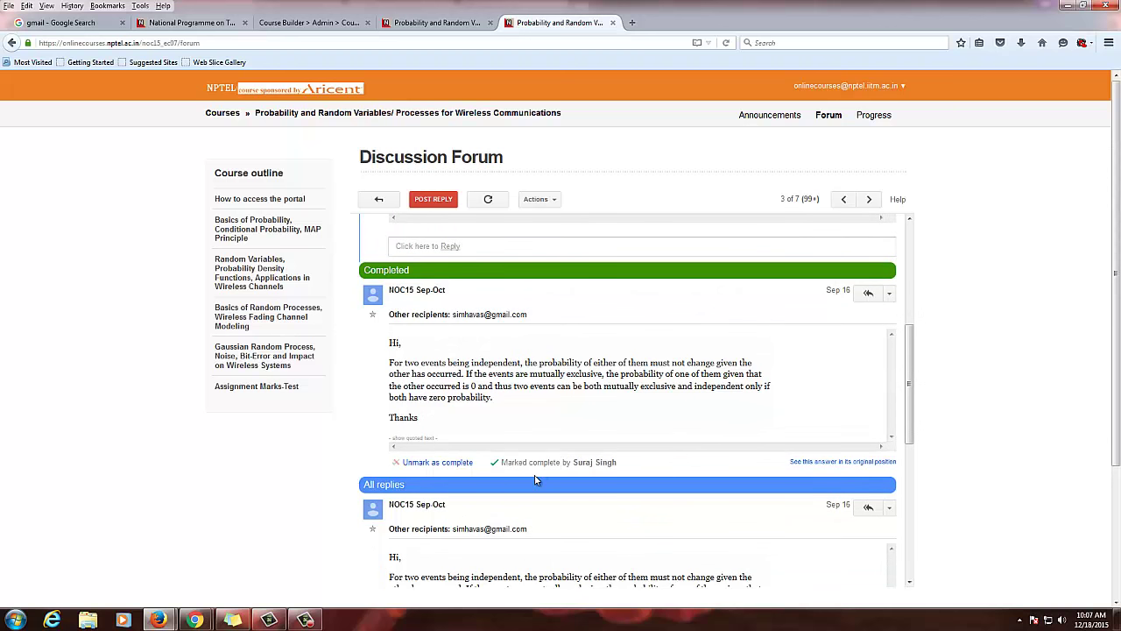
scroll(534, 475, "down", 1)
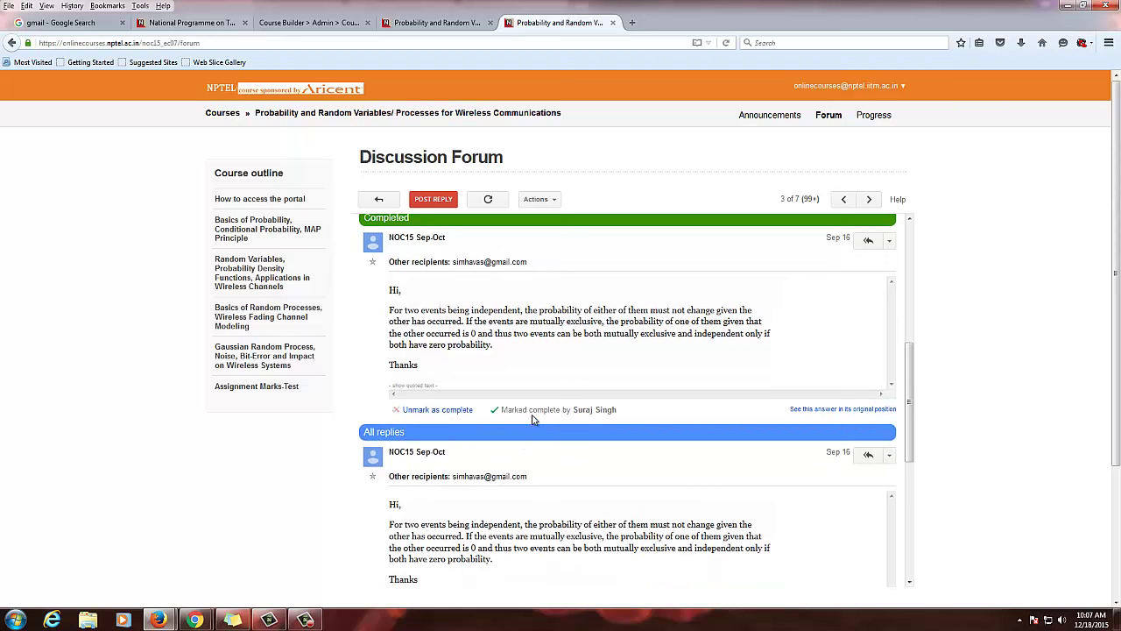
Step: Unmark the reply as complete, mark it complete again, and return to the list
left_click(452, 419)
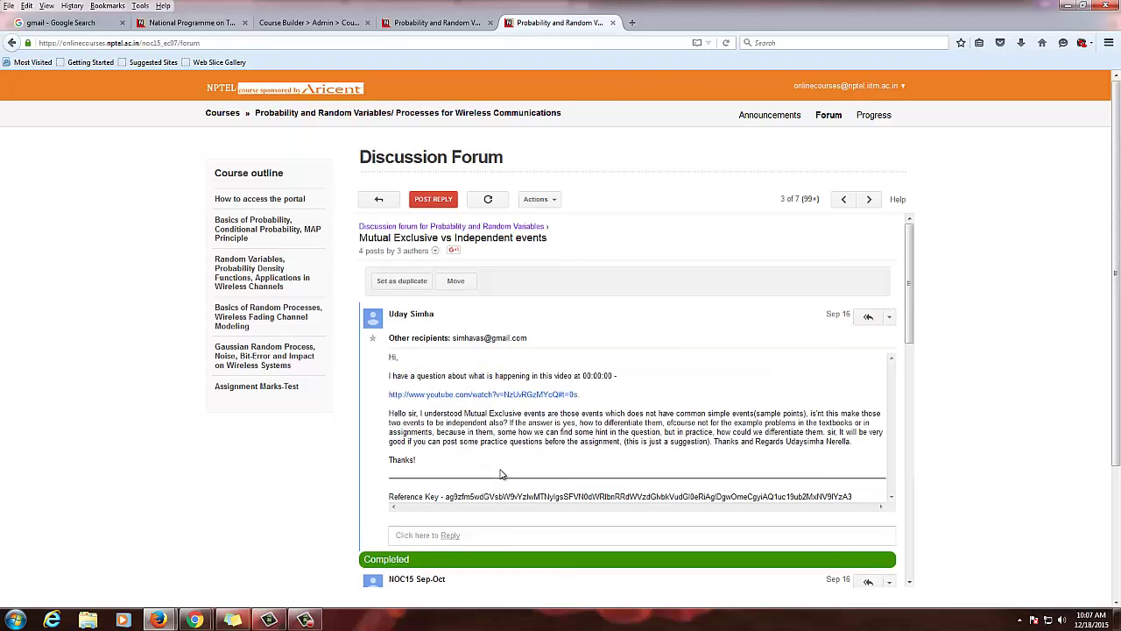
scroll(500, 474, "down", 5)
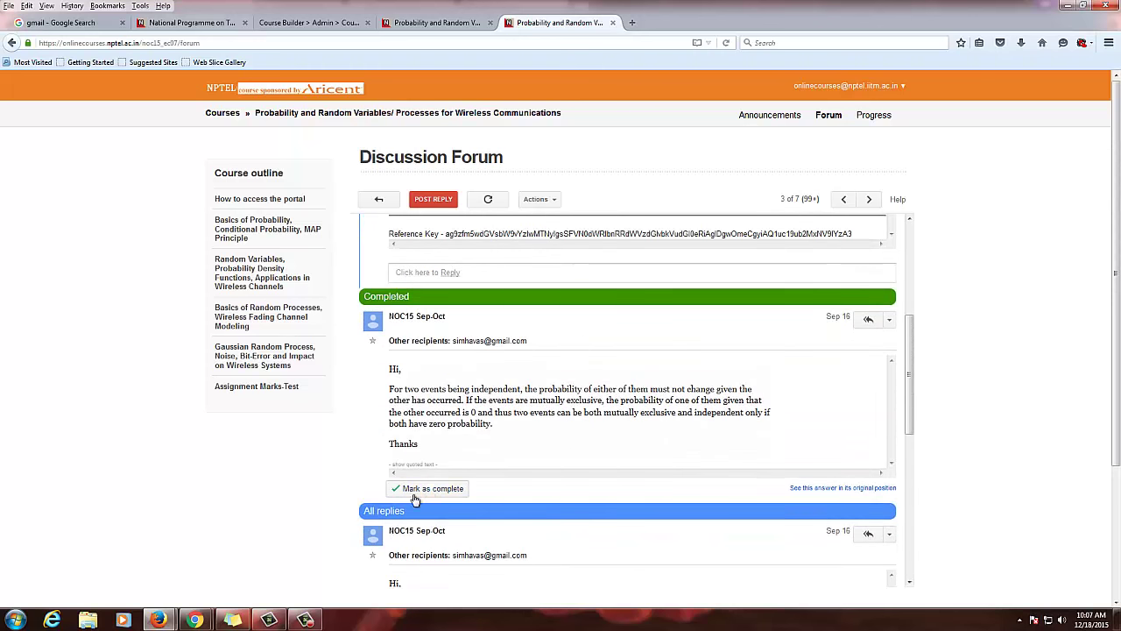
left_click(426, 491)
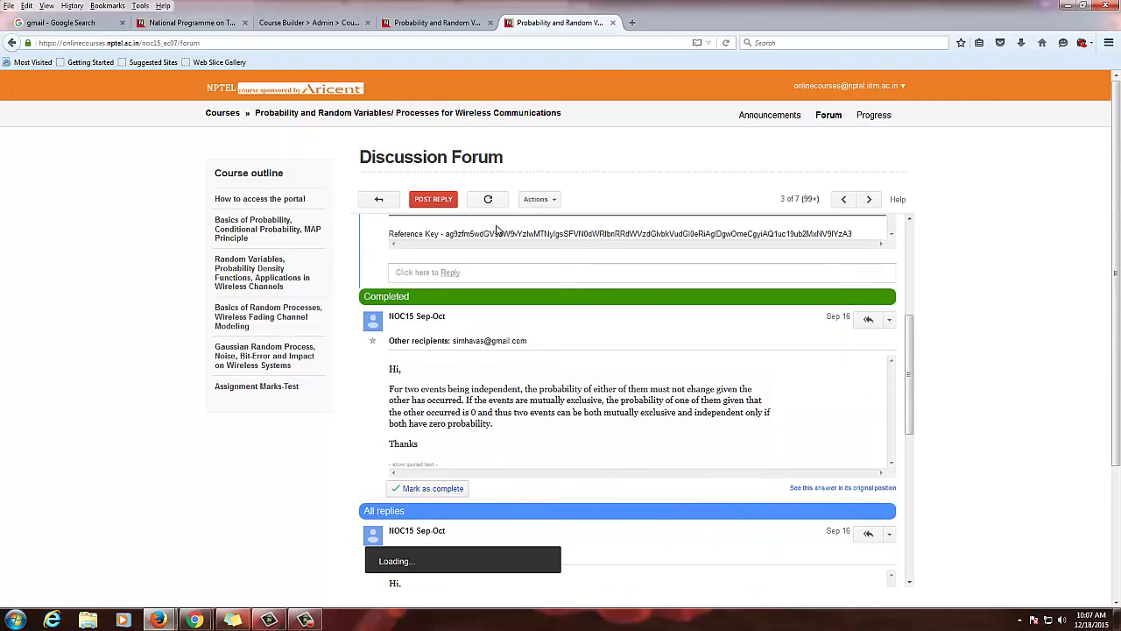
left_click(378, 198)
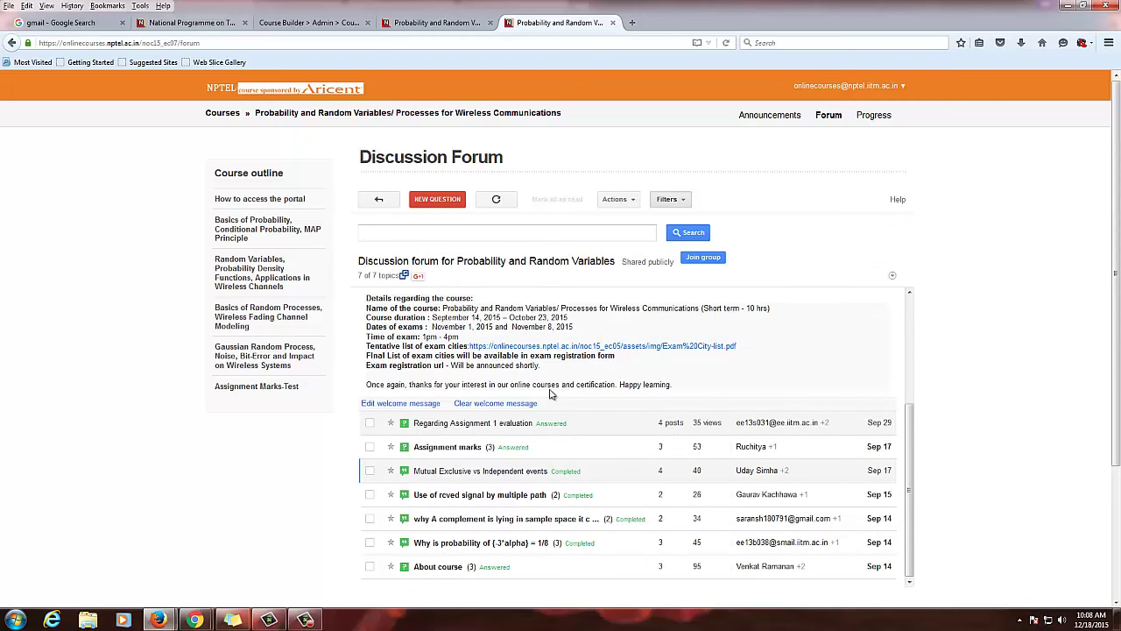
scroll(596, 426, "down", 3)
left_click(479, 293)
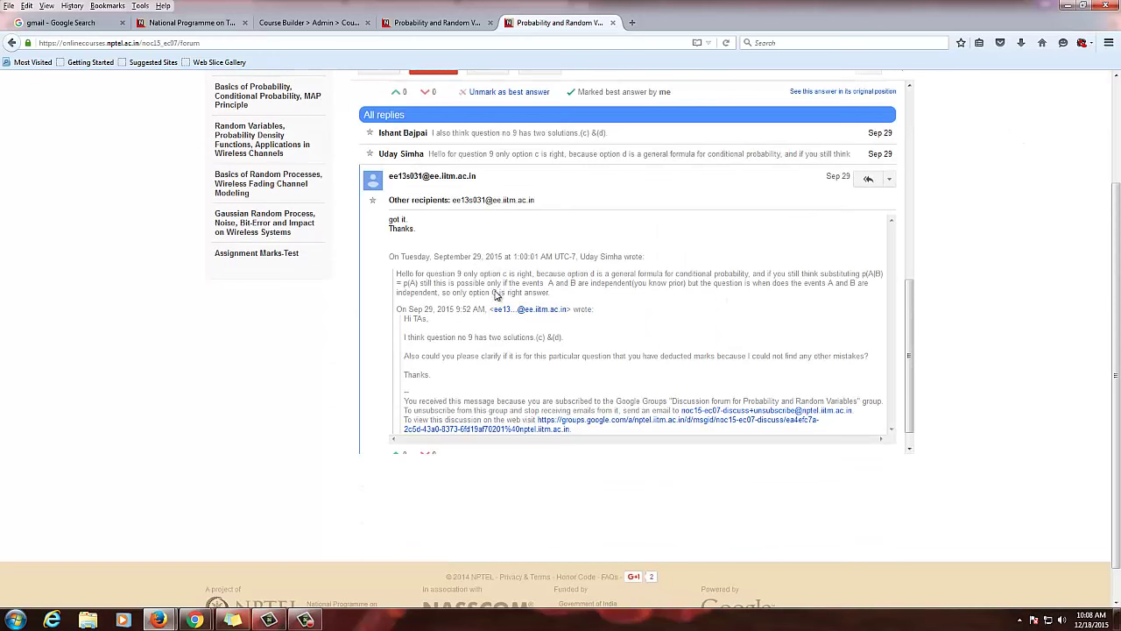
scroll(498, 385, "up", 5)
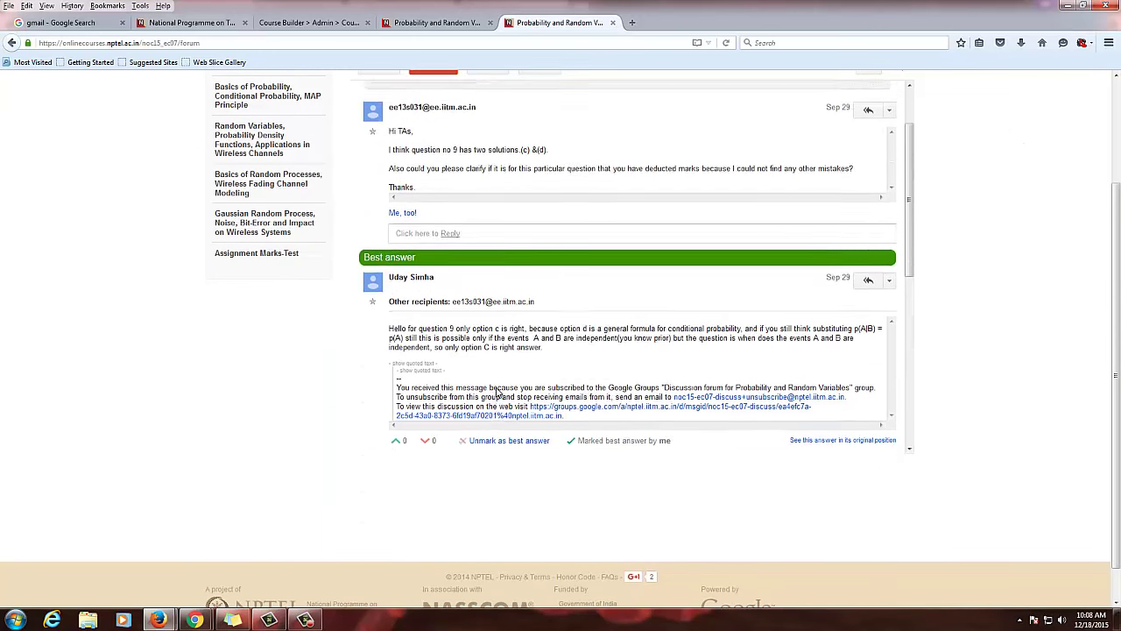
scroll(498, 392, "up", 2)
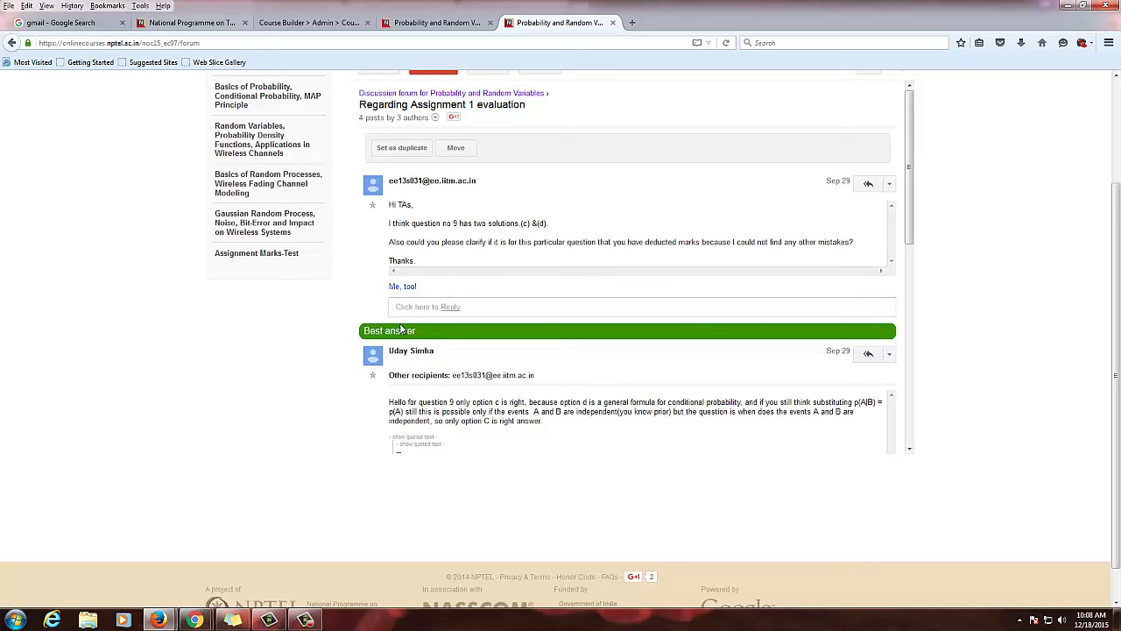
scroll(390, 263, "up", 3)
left_click(379, 201)
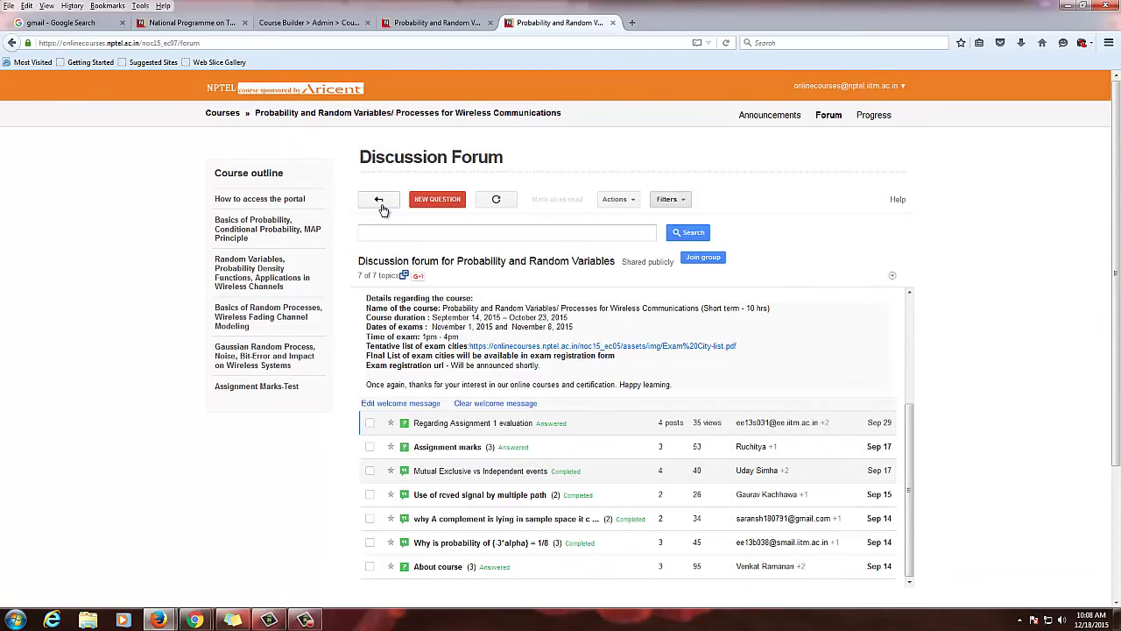
scroll(640, 433, "down", 3)
scroll(640, 433, "up", 3)
scroll(662, 451, "down", 4)
scroll(663, 452, "up", 4)
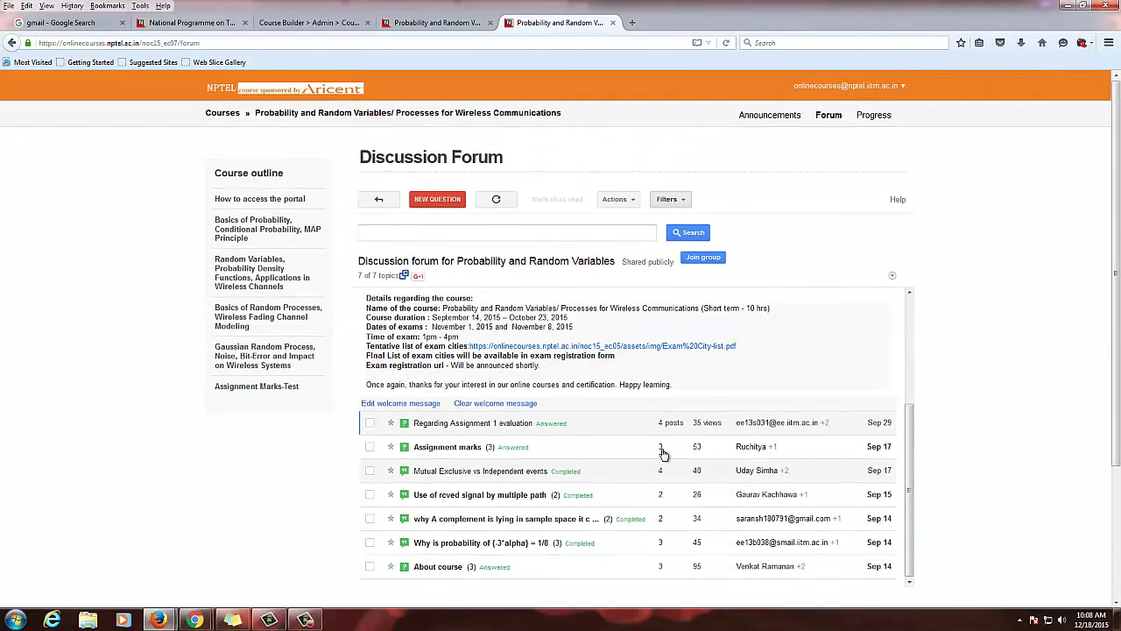